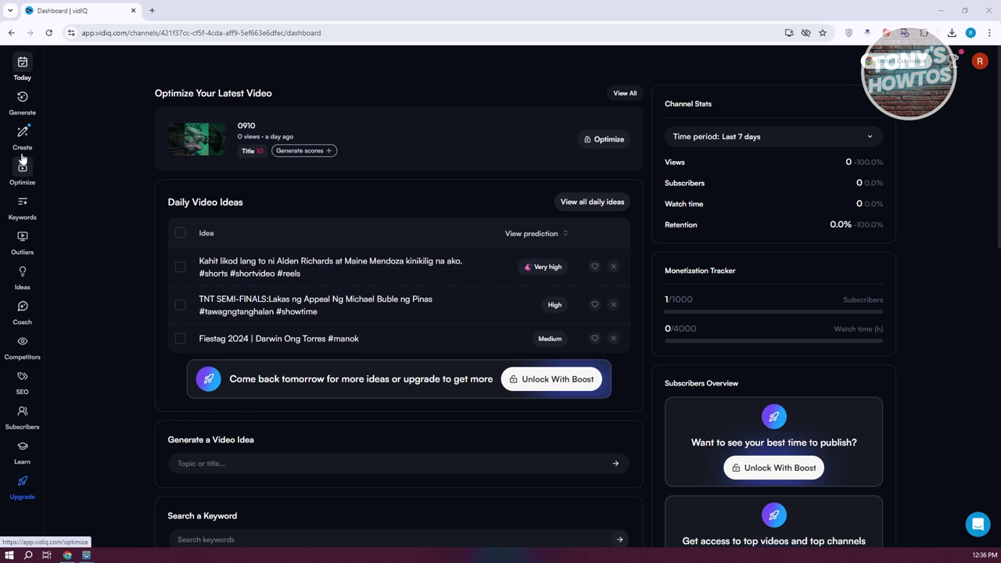
Generate a new video concept from the prompt "CREATE CONTENT ABOUT APPLES IN THE WILD", skipping the personal thumbnail photo.
click(23, 100)
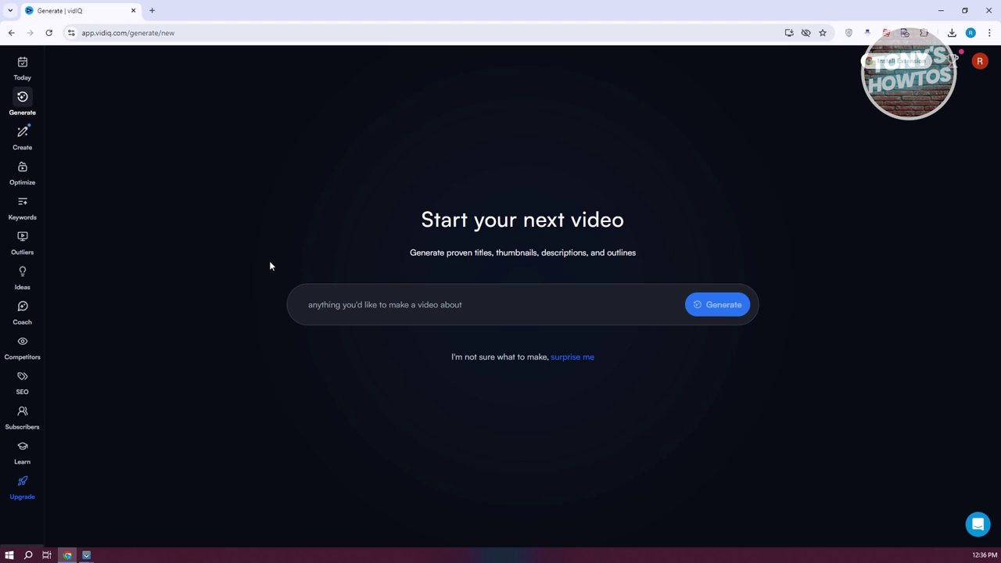
click(419, 304)
text(CREATE)
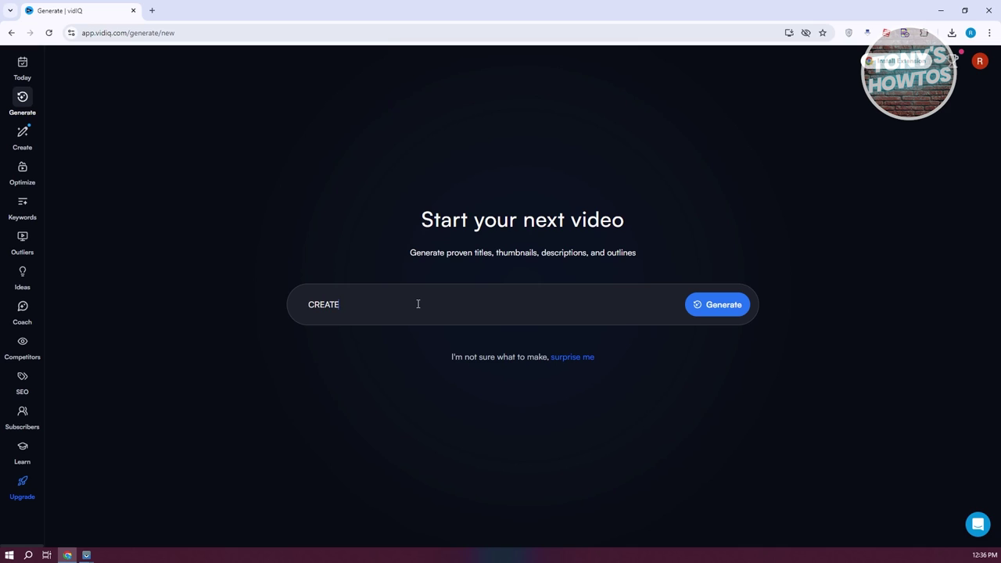
text( CONTENT ABOUT APPLES IN THE WILD)
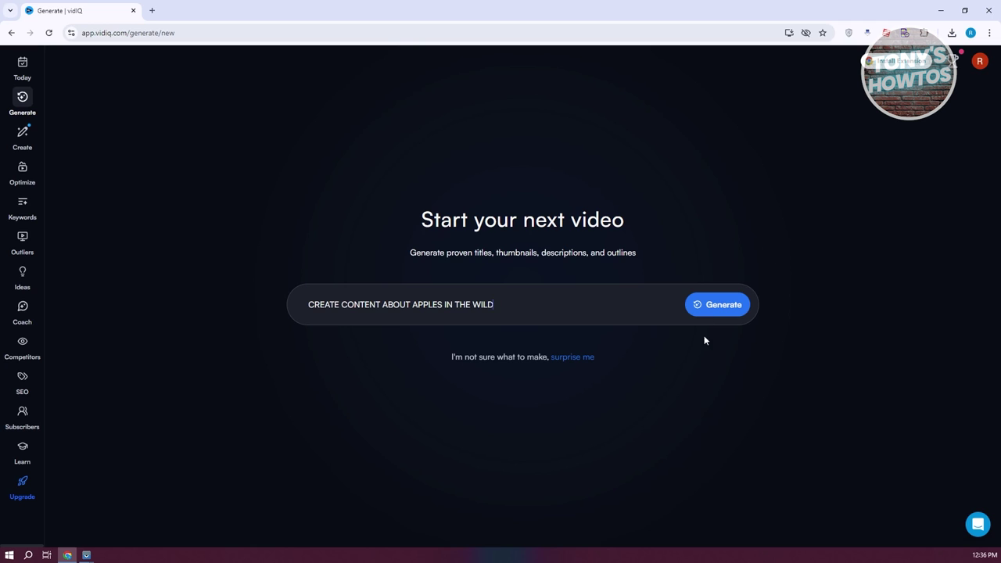
click(716, 306)
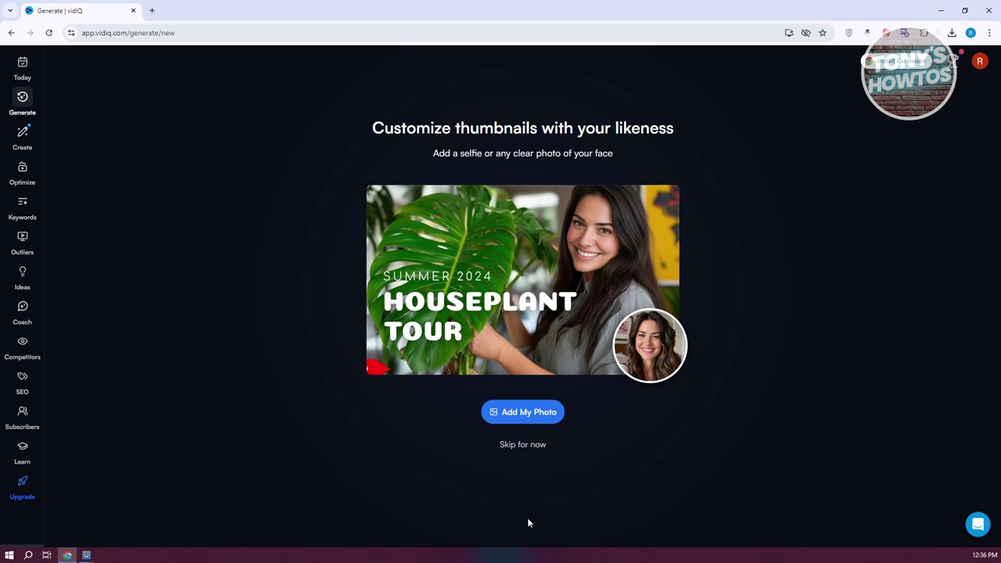
click(524, 446)
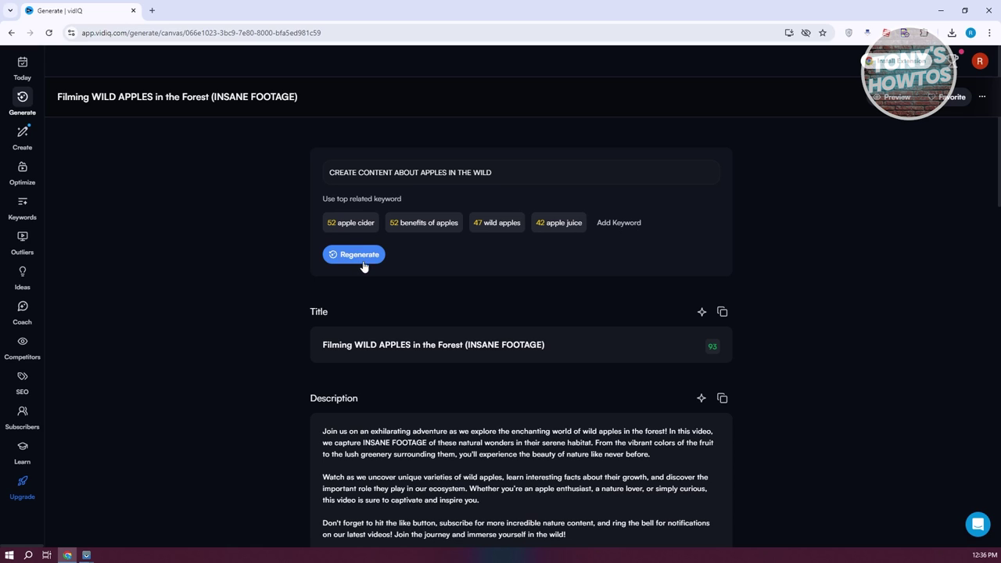
Review the generated title, description, tags and thumbnail suggestions for the wild apples video.
scroll(364, 265, down, 2)
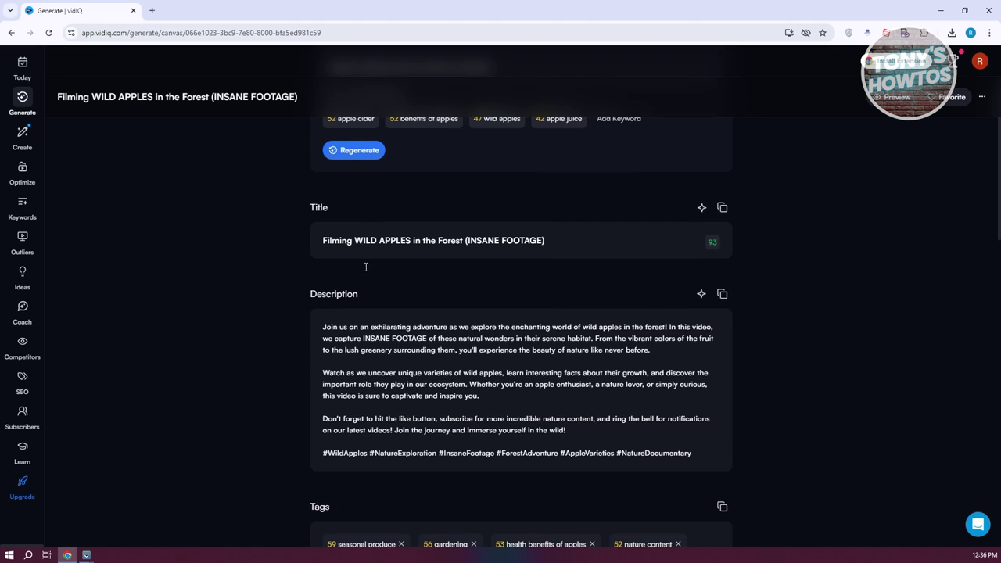
drag(323, 242, 568, 233)
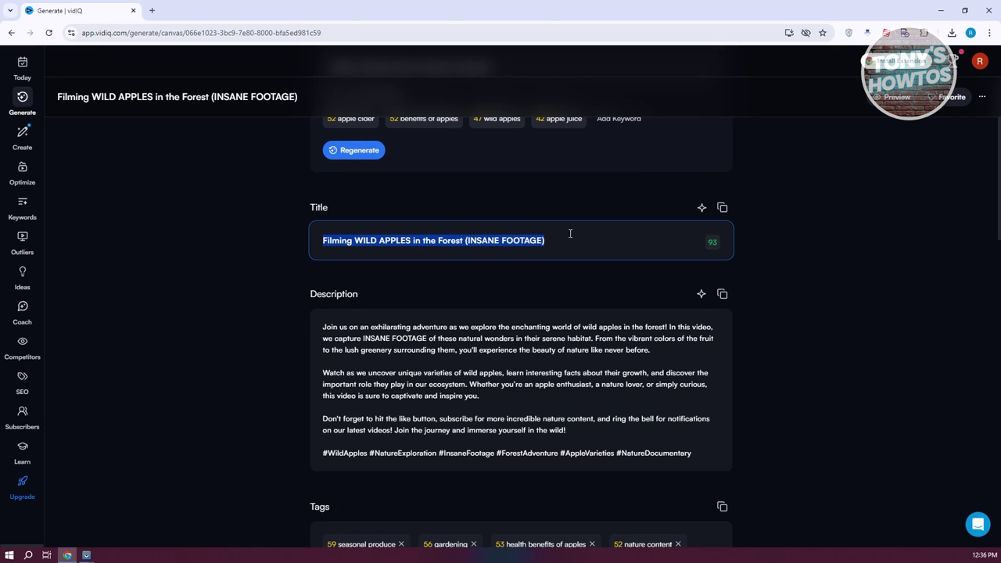
click(579, 241)
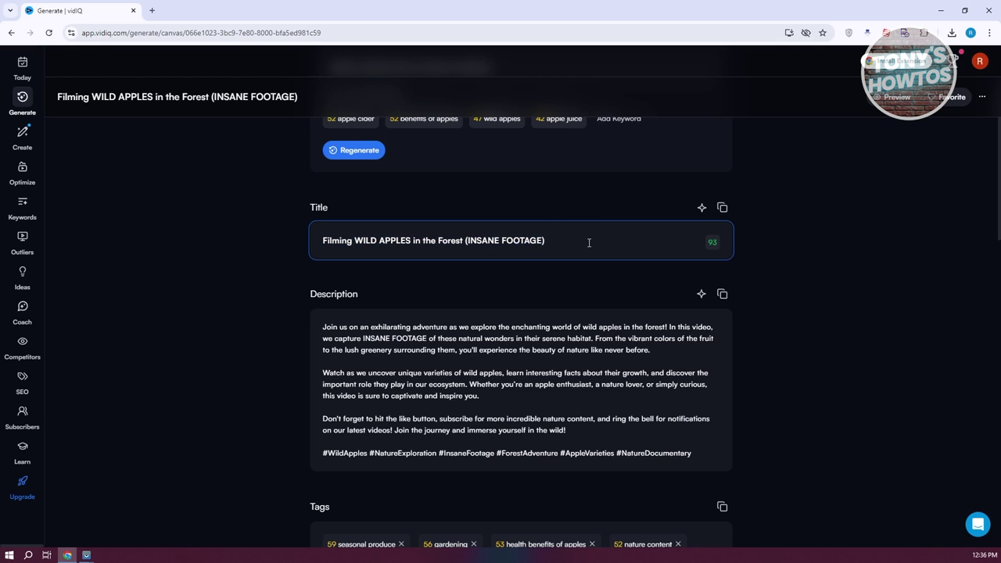
scroll(685, 259, down, 2)
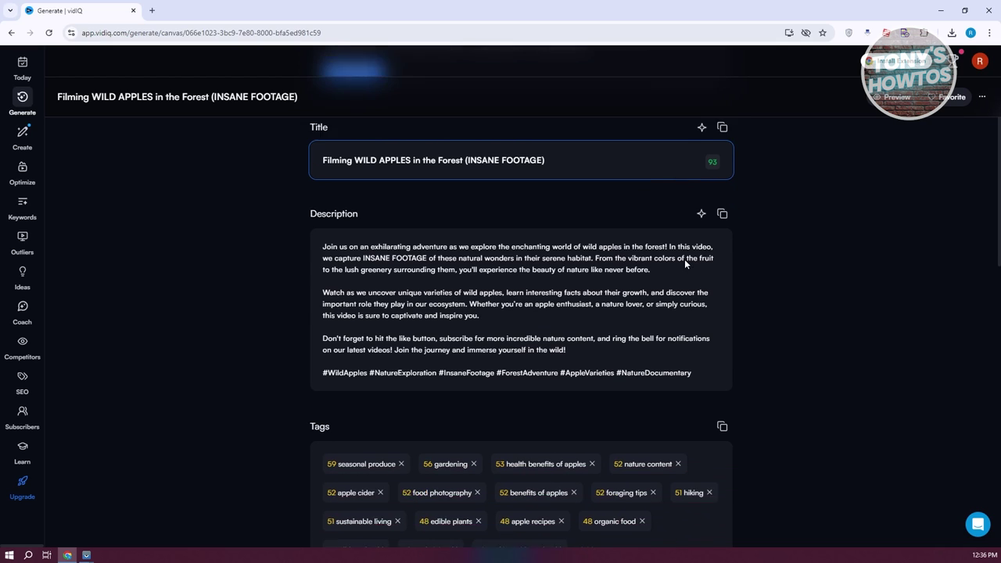
scroll(479, 258, down, 4)
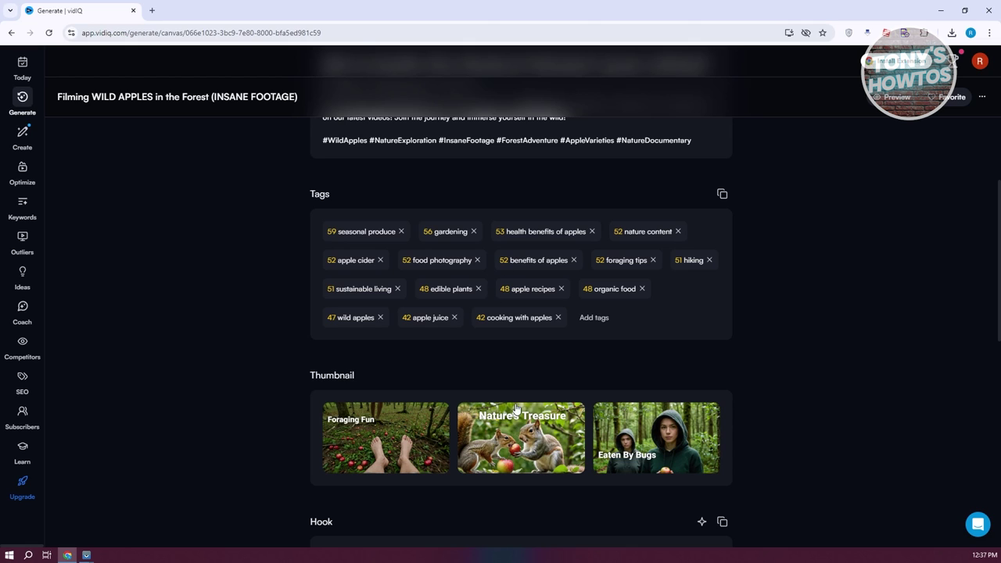
scroll(344, 334, down, 3)
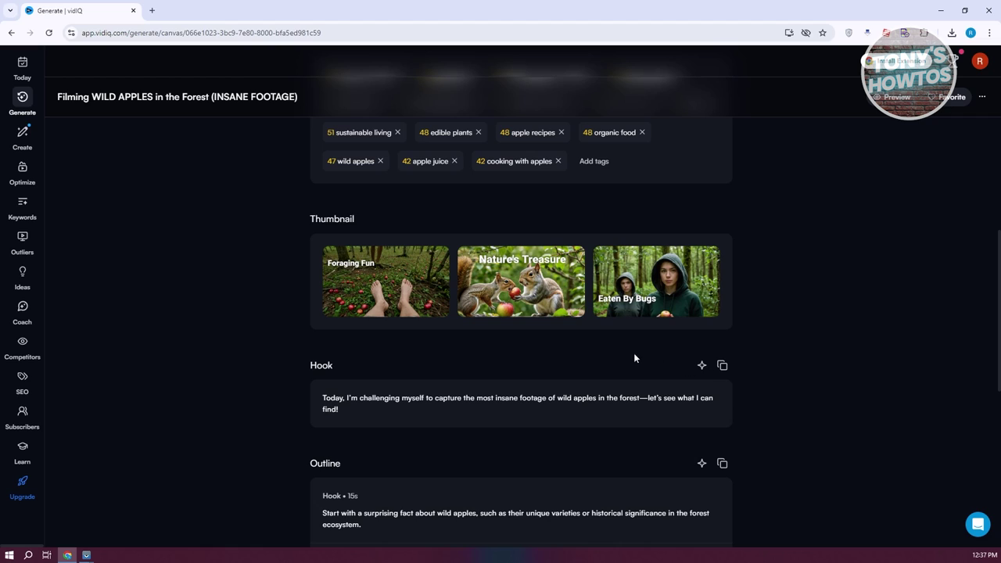
Copy the video's hook text and regenerate the hook in the Claim style.
click(723, 366)
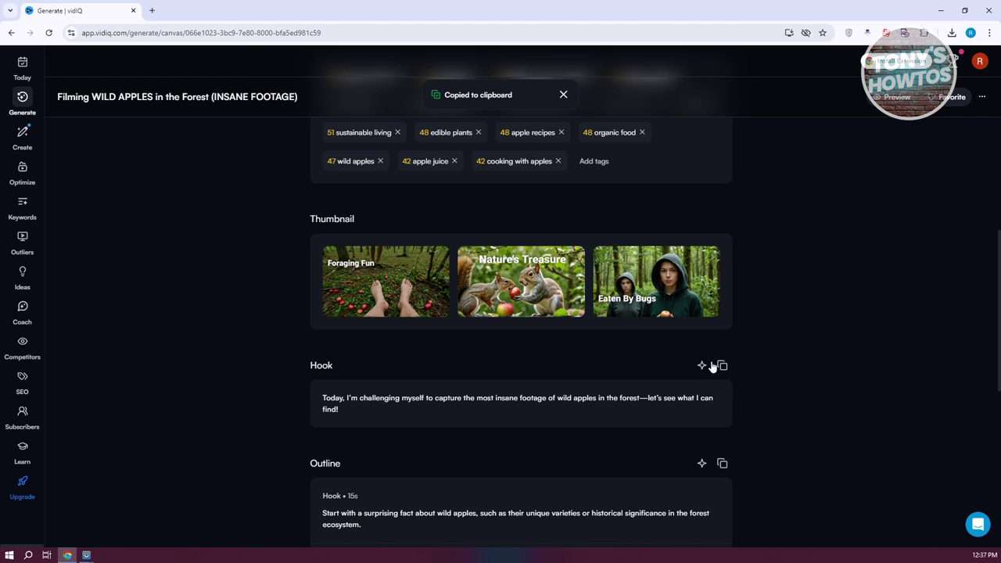
click(702, 367)
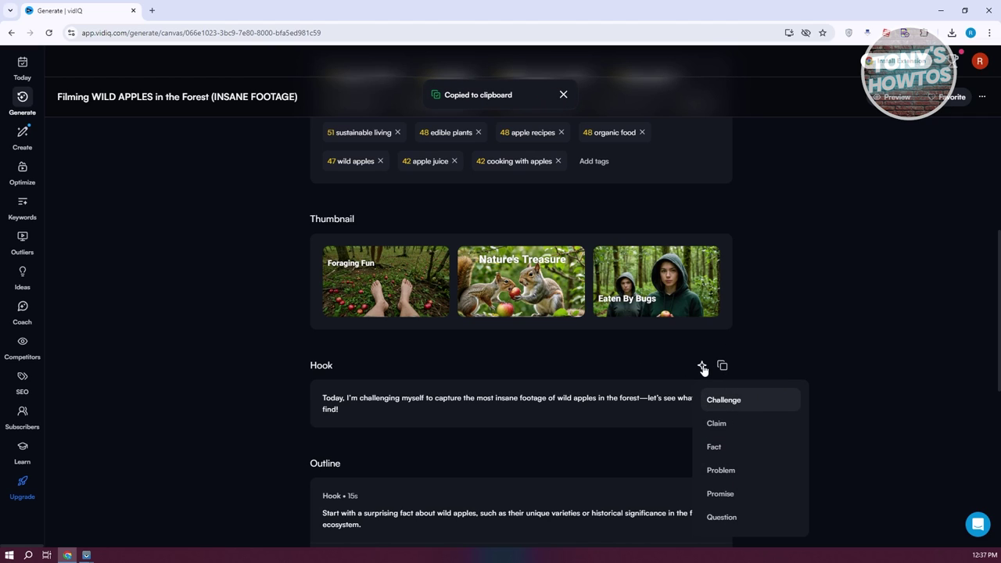
click(747, 429)
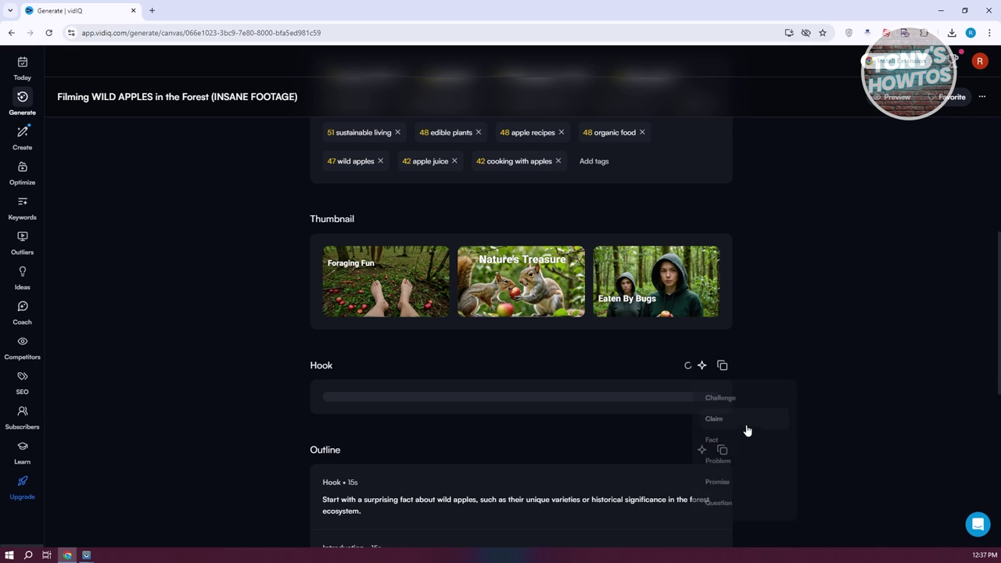
click(702, 366)
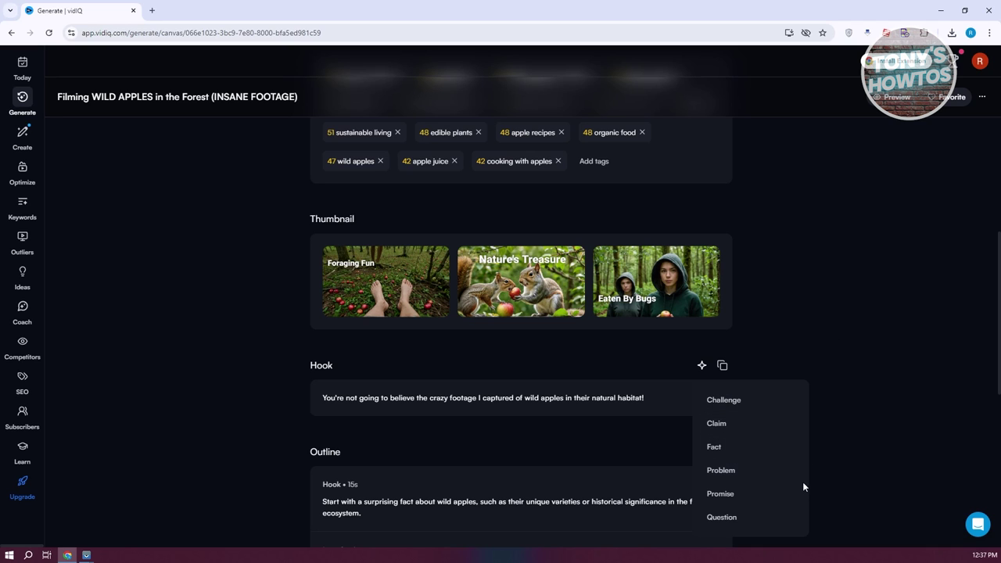
click(859, 290)
Go through the video outline's sections and generate a script from it.
scroll(943, 195, down, 2)
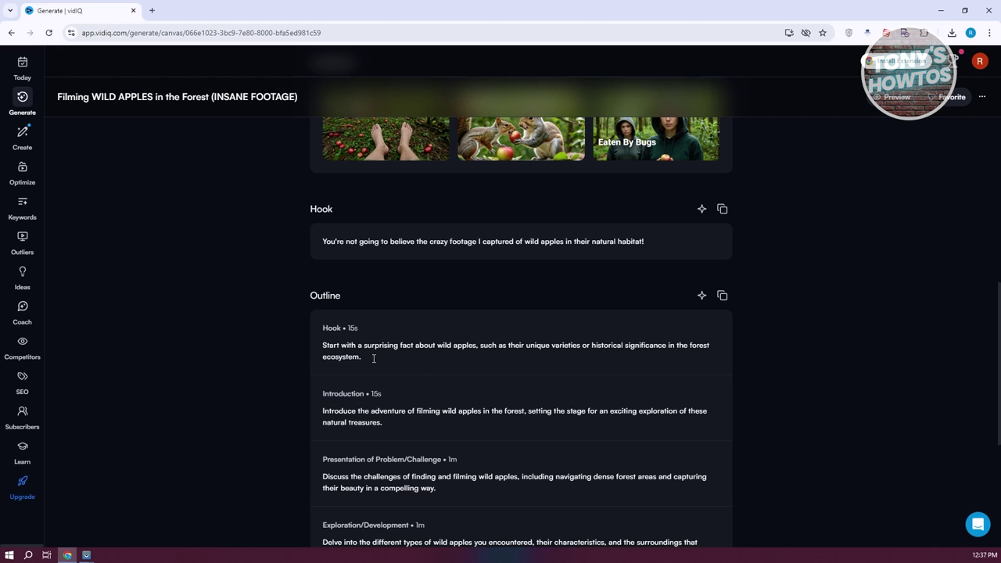
scroll(332, 440, down, 3)
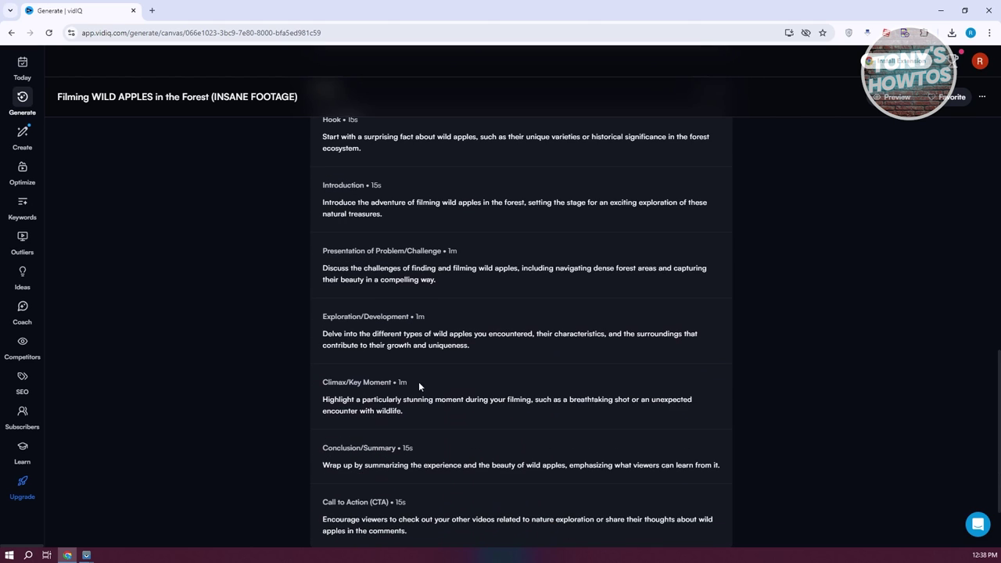
scroll(418, 382, down, 2)
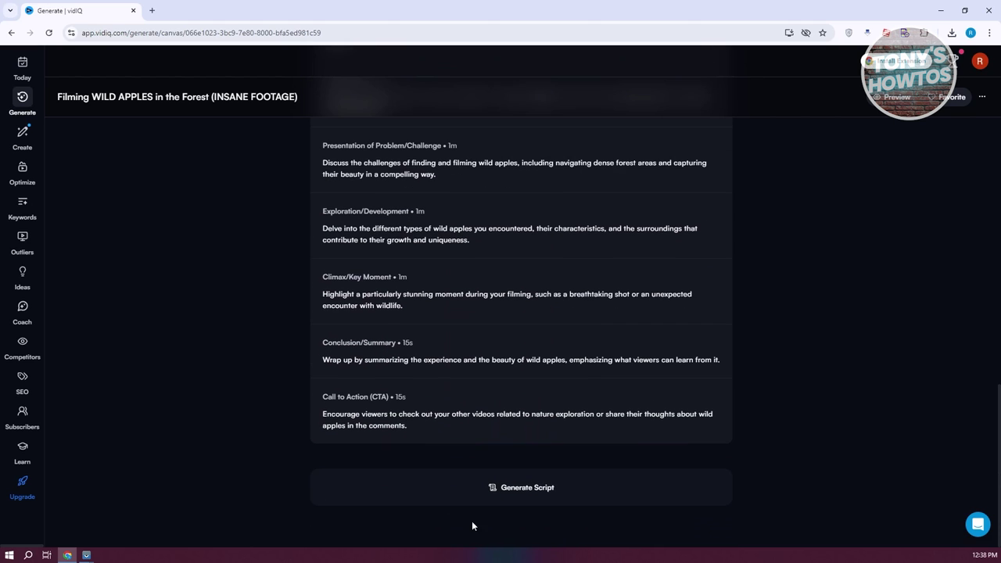
click(552, 492)
scroll(571, 405, down, 3)
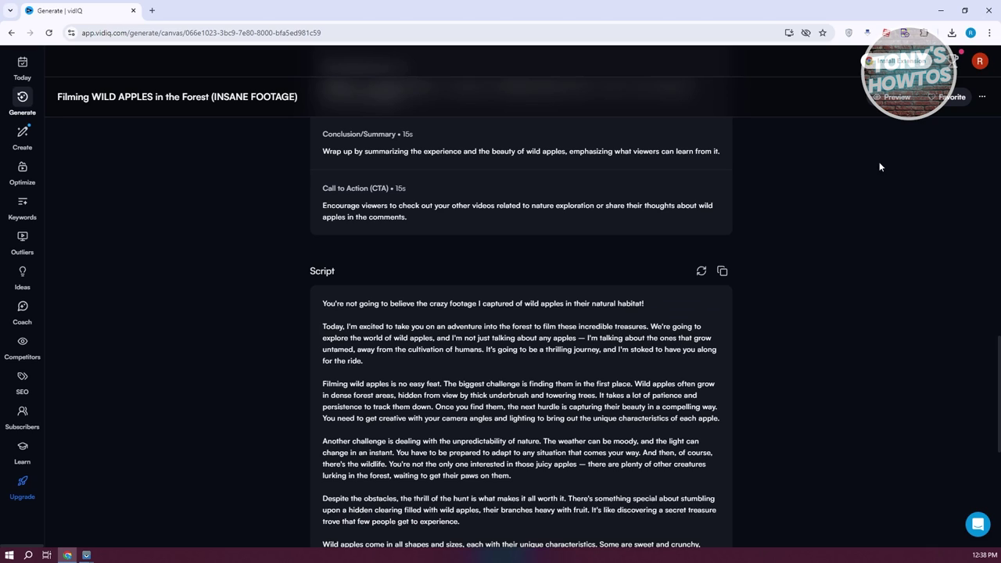
Copy the generated script to the clipboard and regenerate a new version of it.
scroll(573, 296, down, 5)
scroll(574, 295, up, 5)
click(722, 282)
click(701, 281)
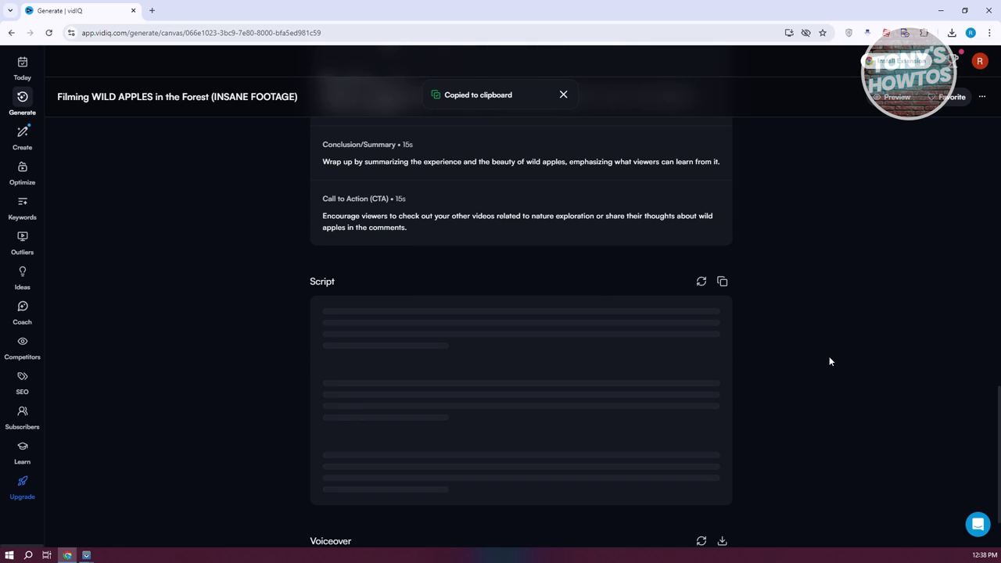
scroll(712, 305, down, 1)
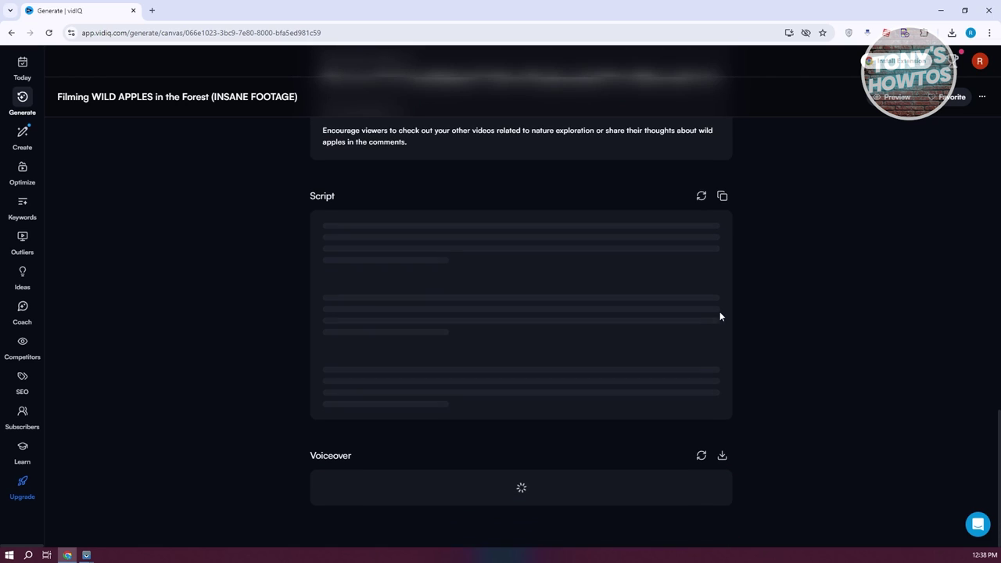
scroll(575, 448, down, 4)
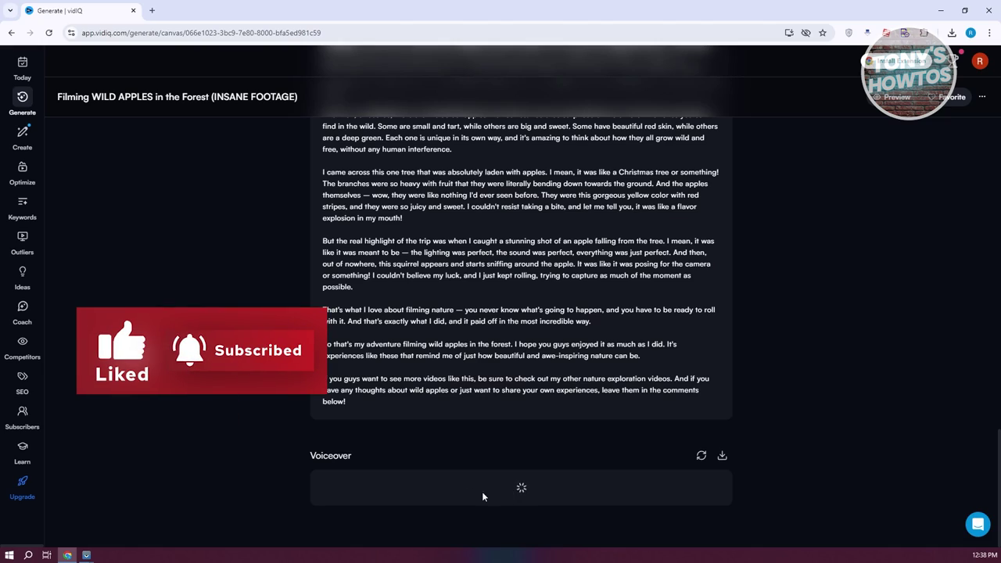
Mark the generated wild apples video concept as a favorite and open its additional options.
scroll(518, 485, up, 1)
scroll(533, 419, up, 15)
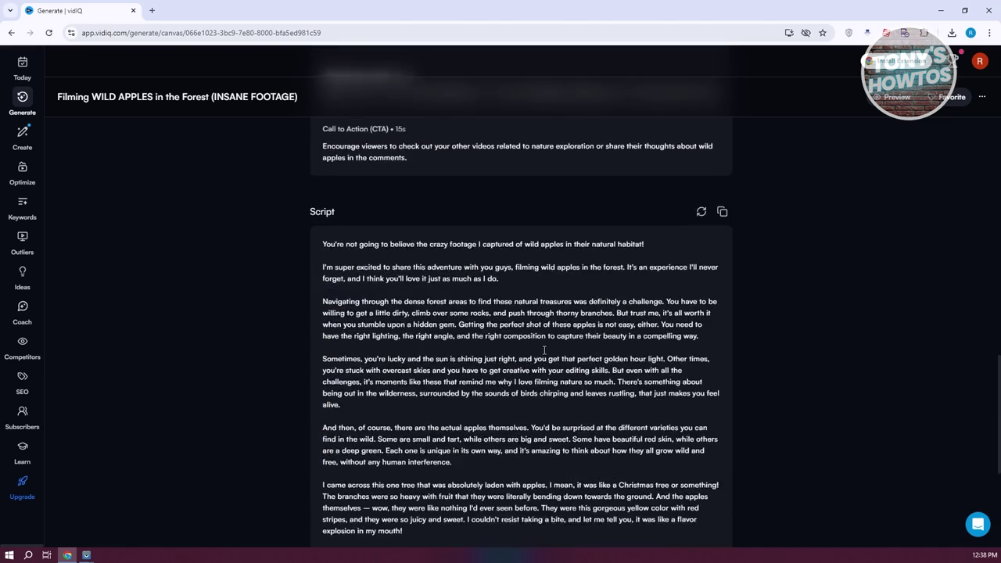
scroll(548, 359, up, 2)
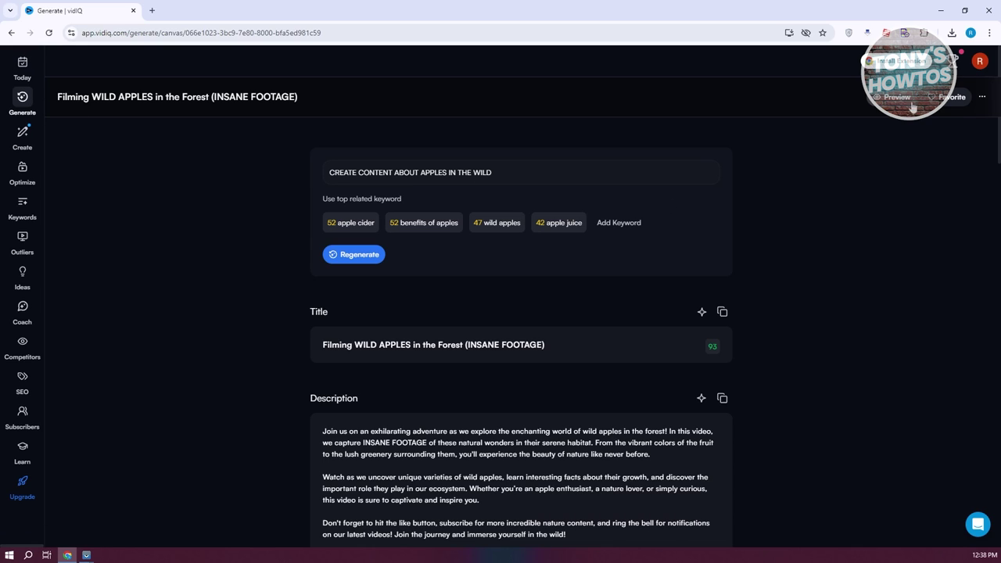
click(952, 100)
click(983, 97)
Search the keyword research tool for "apple".
click(23, 206)
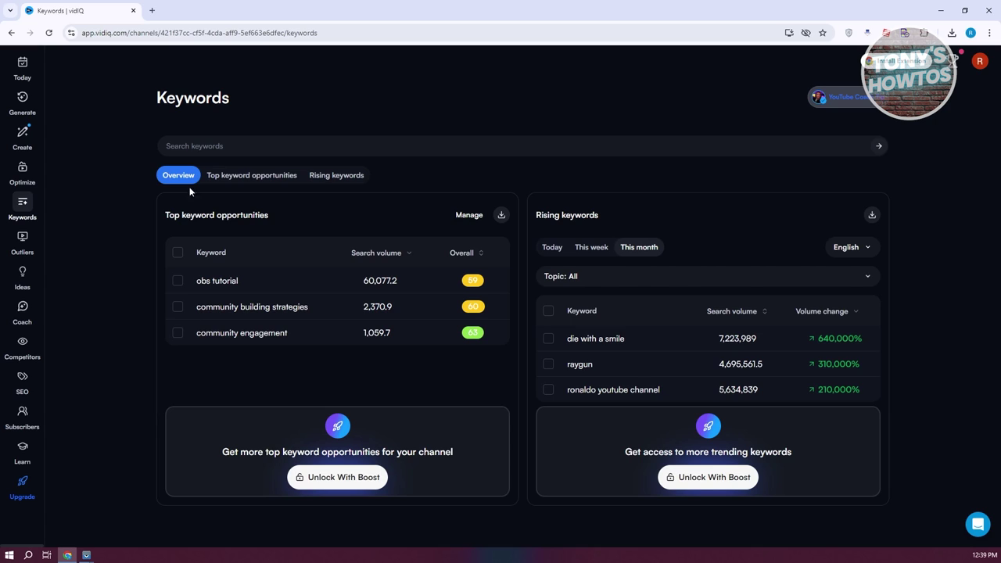
click(247, 146)
text(apple)
key(Return)
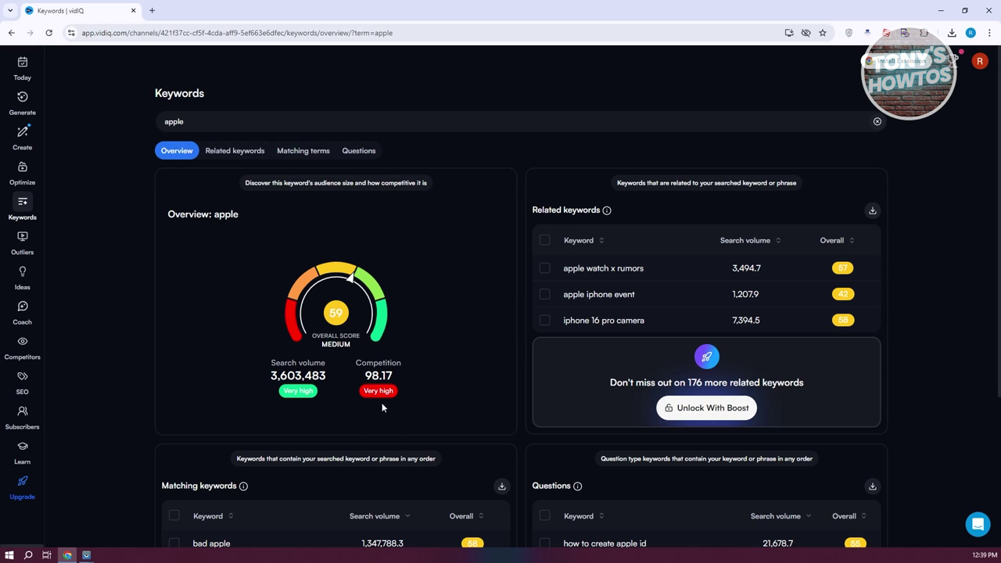
Examine the apple keyword's scores, trending videos, related keywords, matching terms and questions, then return to its overview.
scroll(469, 375, down, 3)
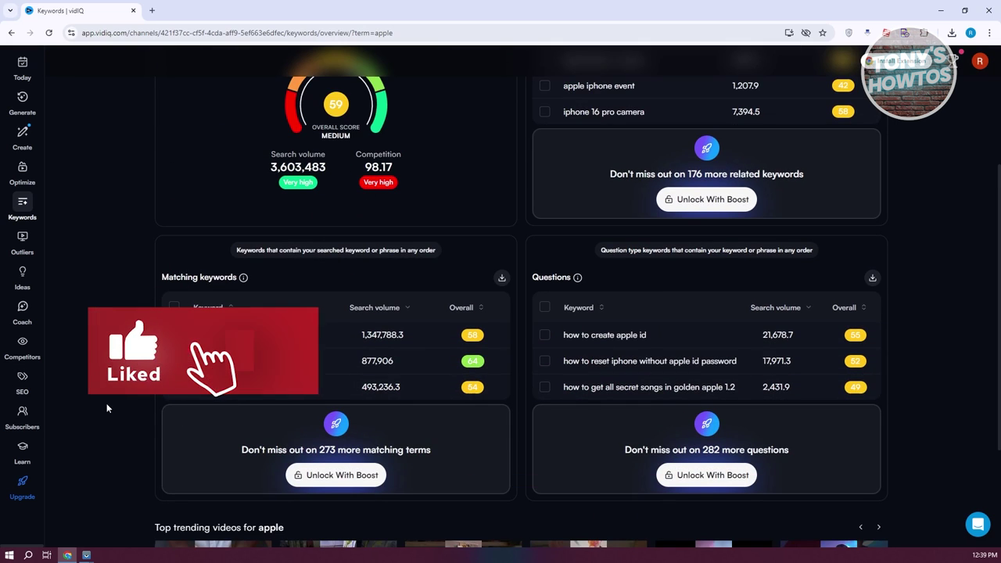
scroll(101, 406, down, 2)
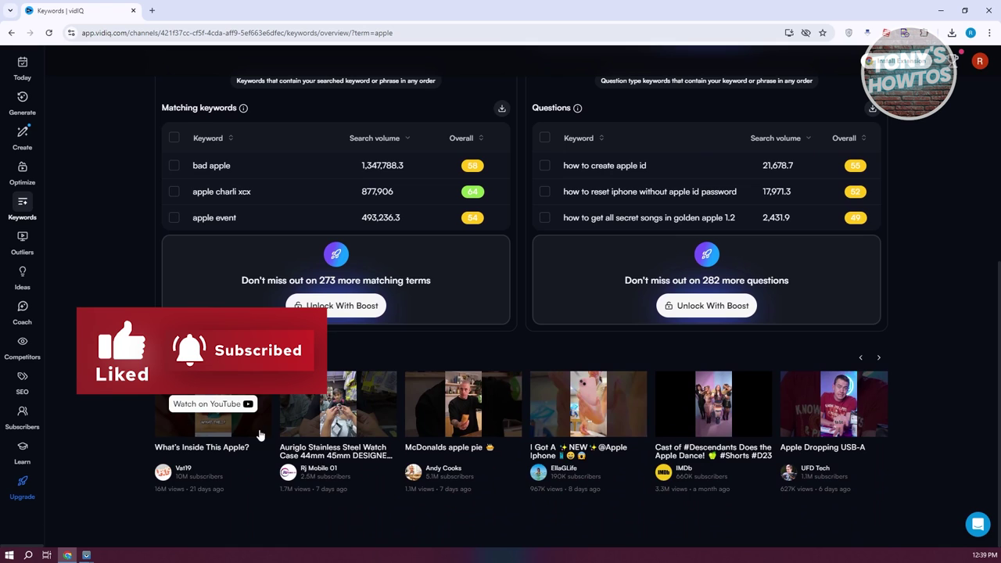
scroll(214, 429, up, 4)
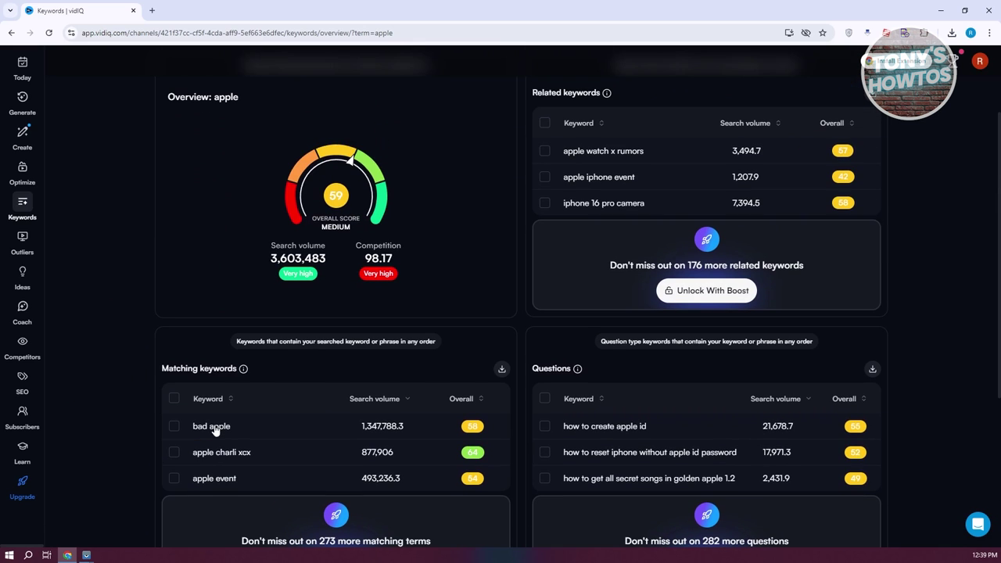
scroll(214, 430, down, 1)
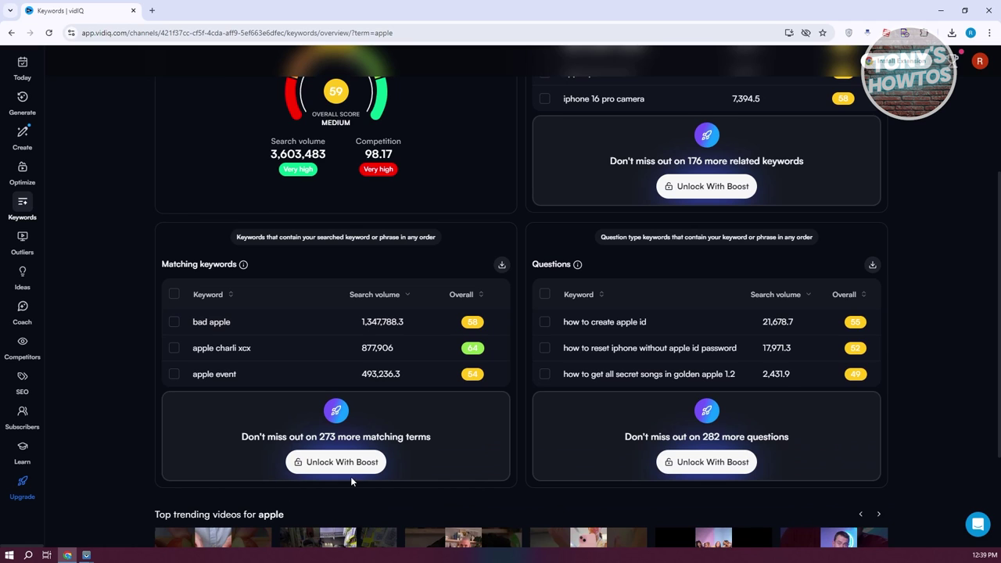
scroll(530, 342, up, 2)
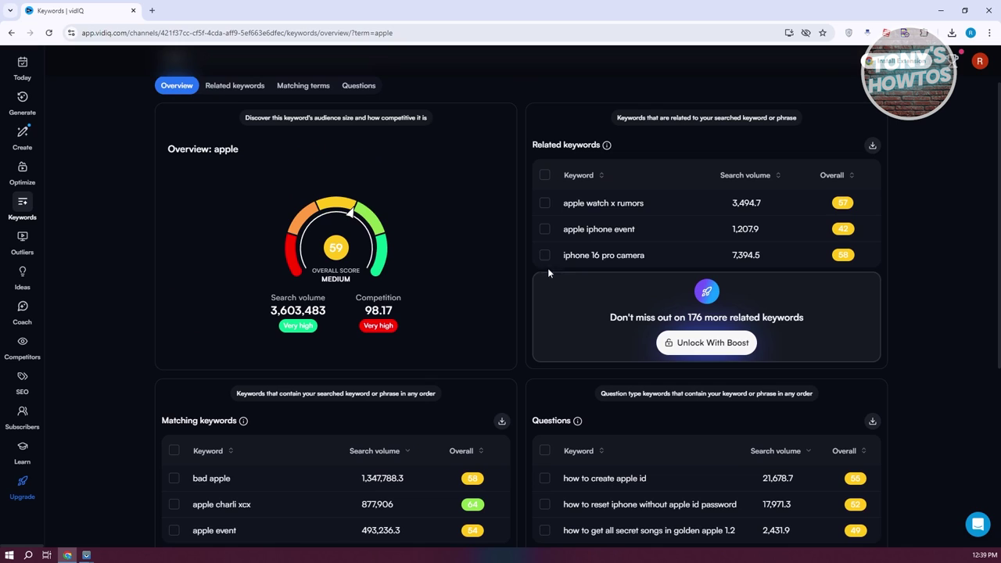
click(225, 86)
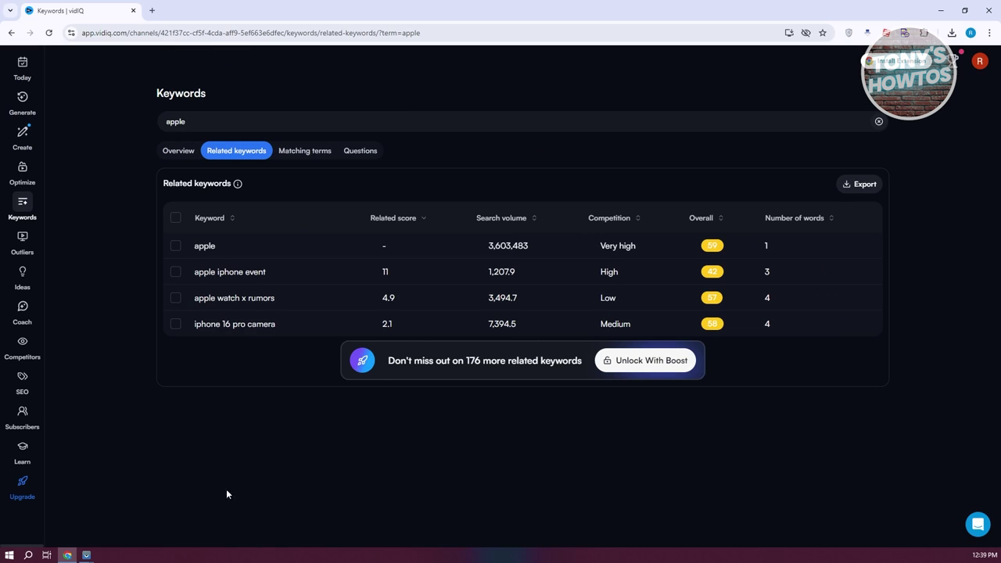
click(305, 152)
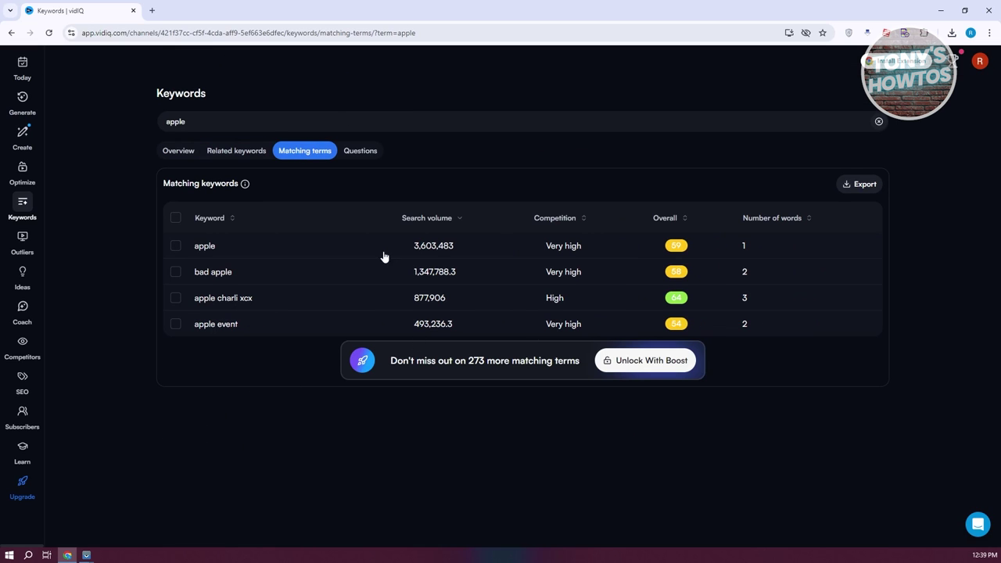
click(362, 153)
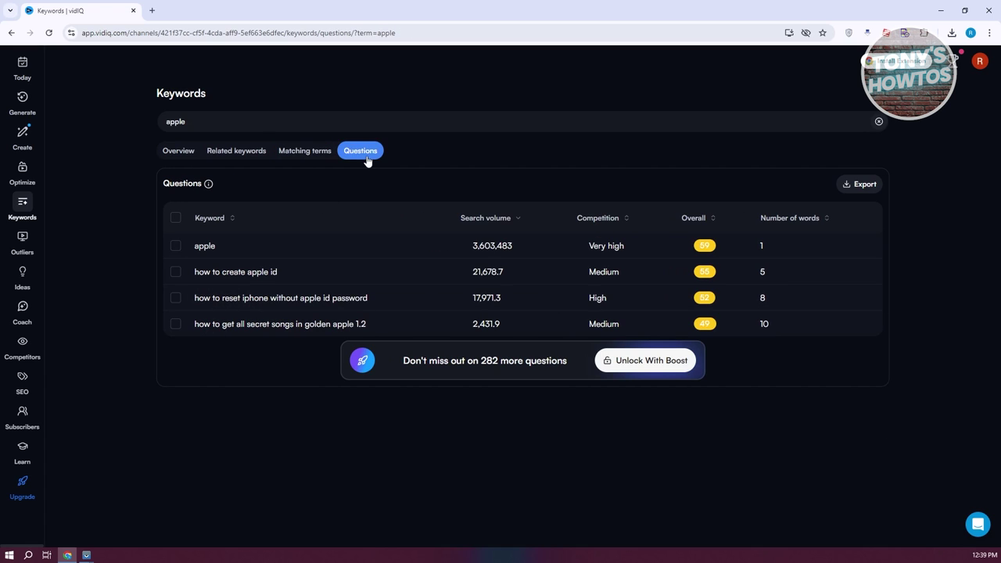
click(175, 152)
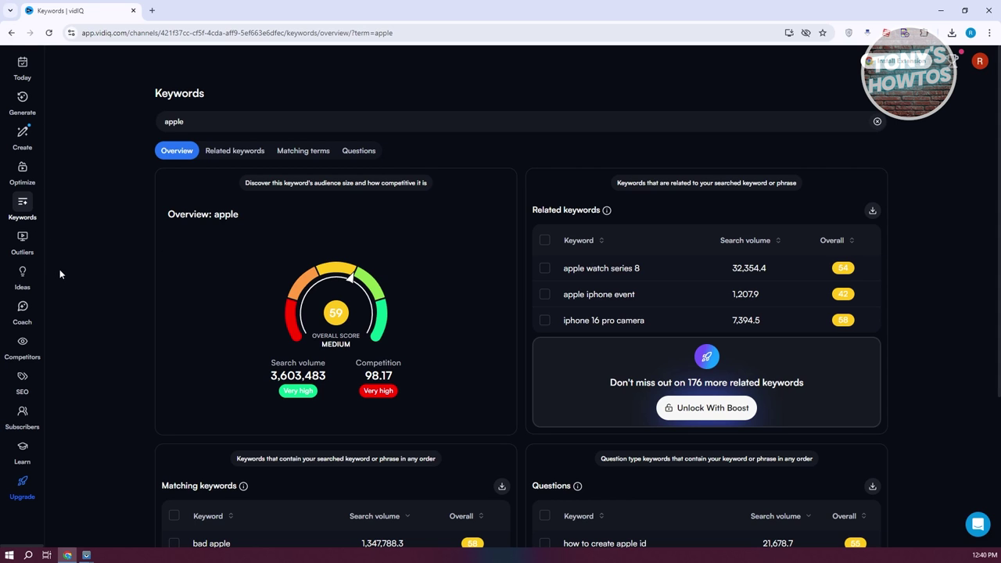
Search the Outliers page for videos matching "APPLE" and look through the resulting videos.
click(40, 249)
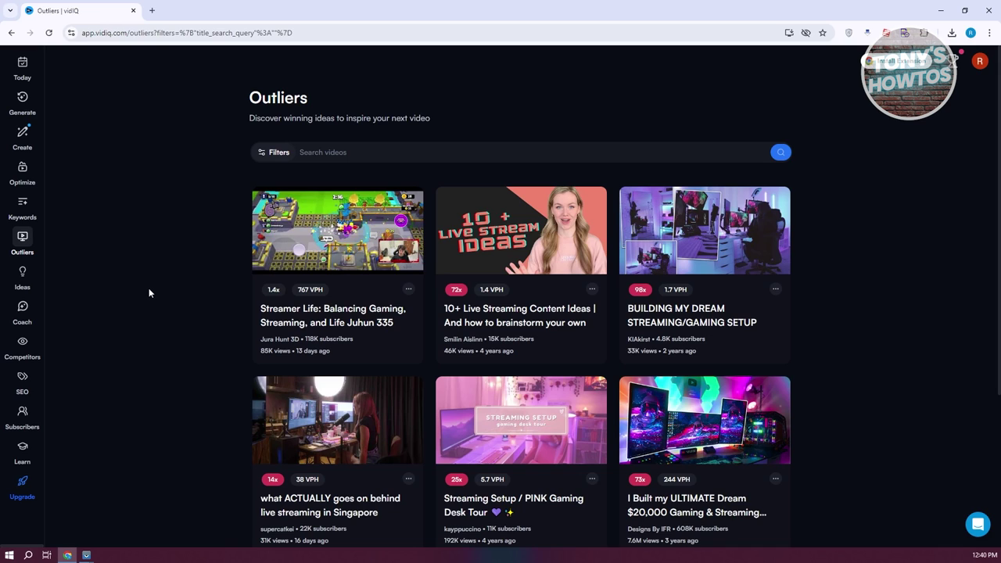
click(349, 153)
text(a)
key(BackSpace)
text(APPLE)
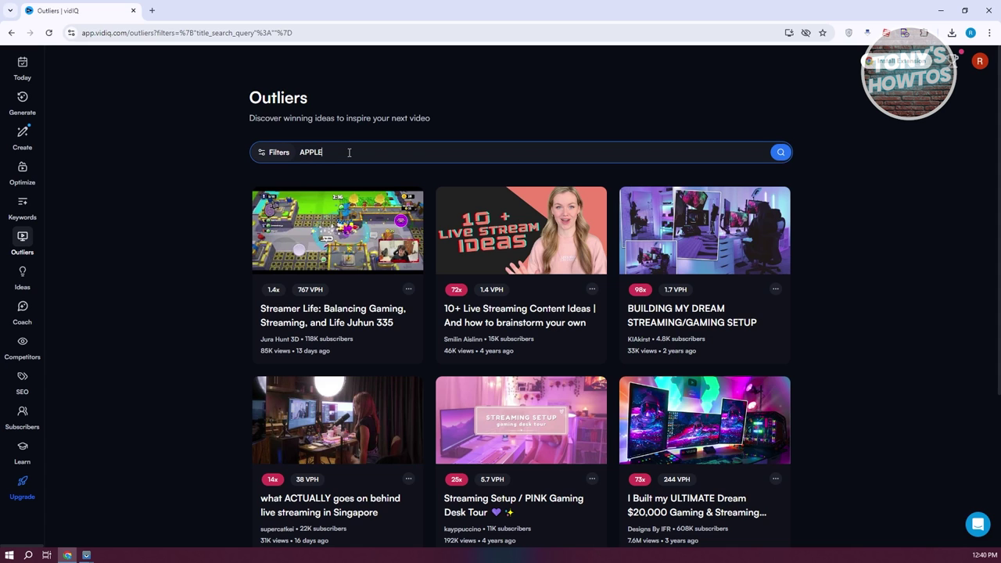
key(Return)
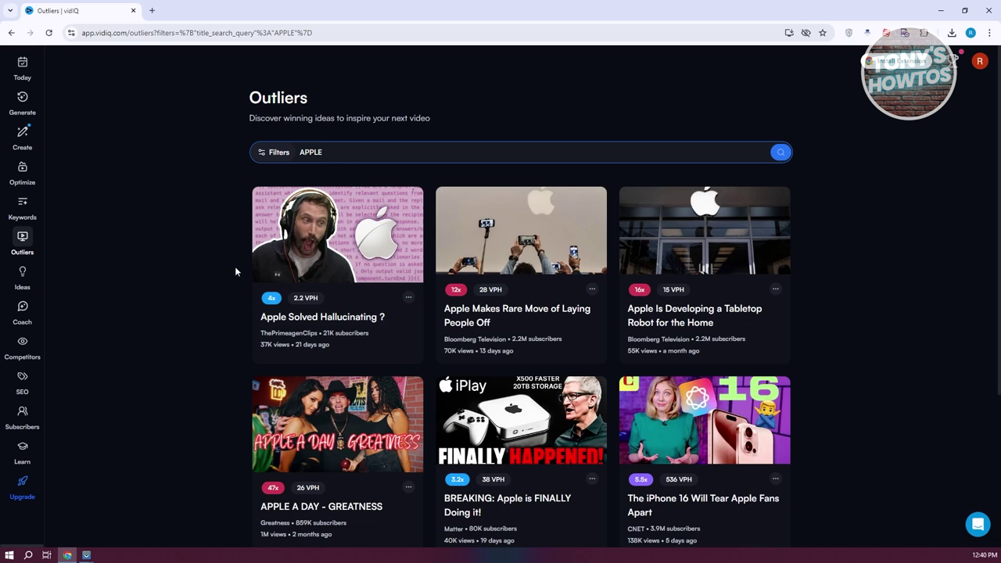
scroll(235, 268, down, 3)
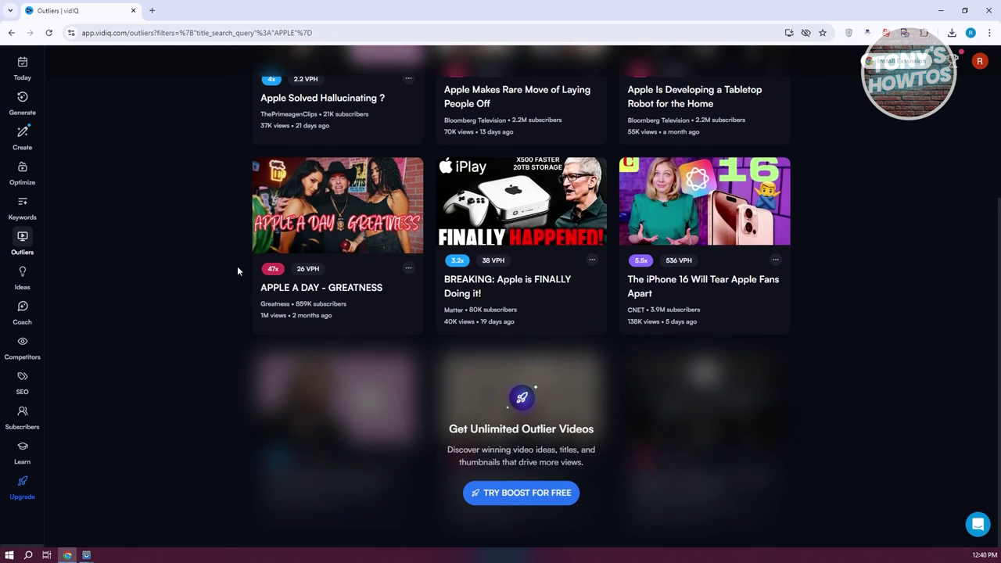
scroll(239, 269, up, 3)
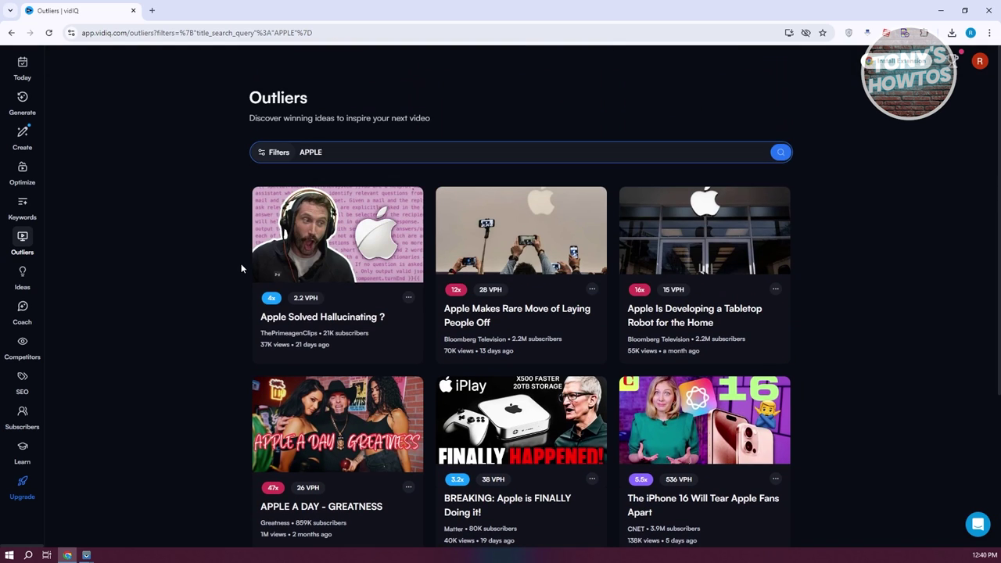
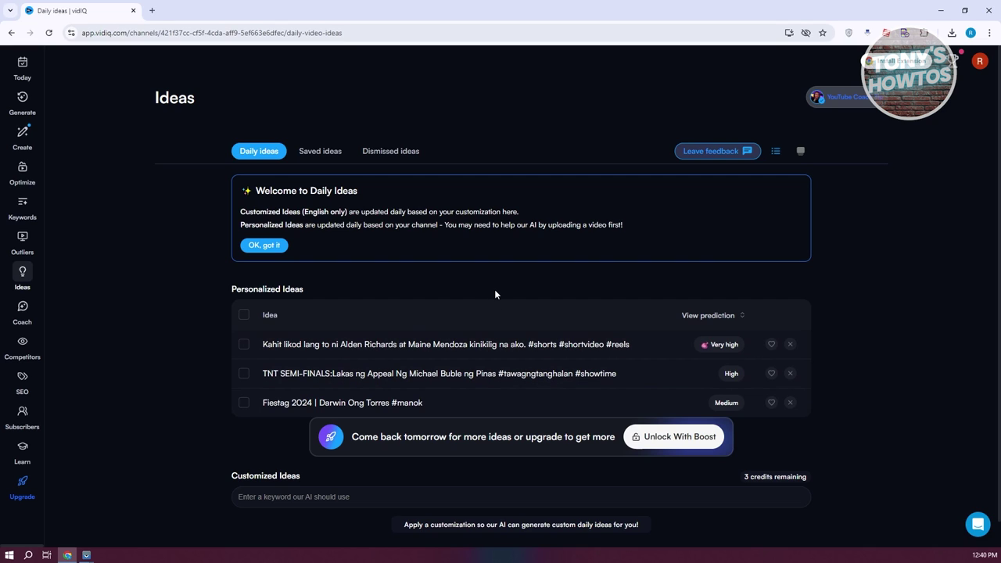
Save the first personalized daily idea, the one with a very high view prediction, and view it among the saved ideas.
click(334, 154)
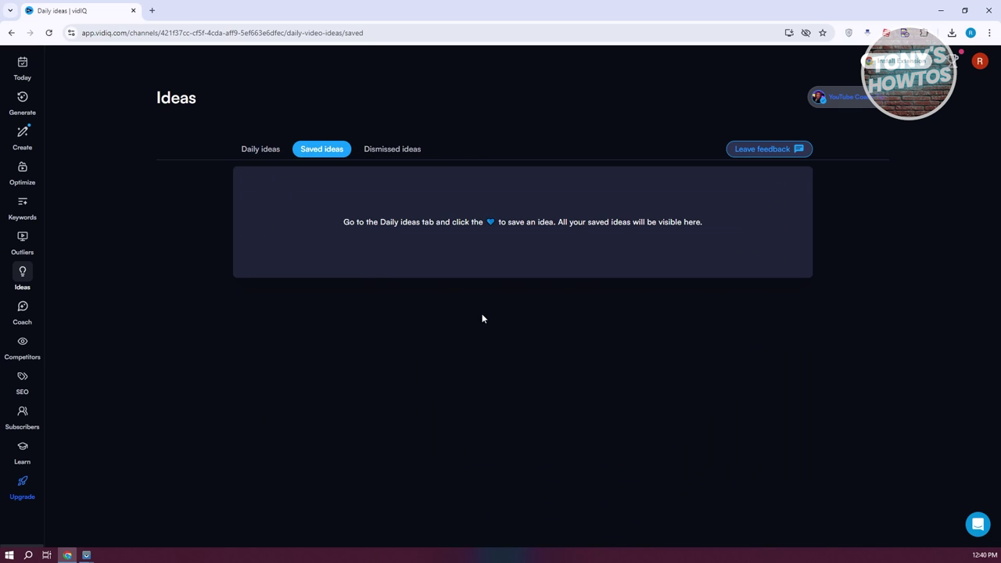
click(264, 149)
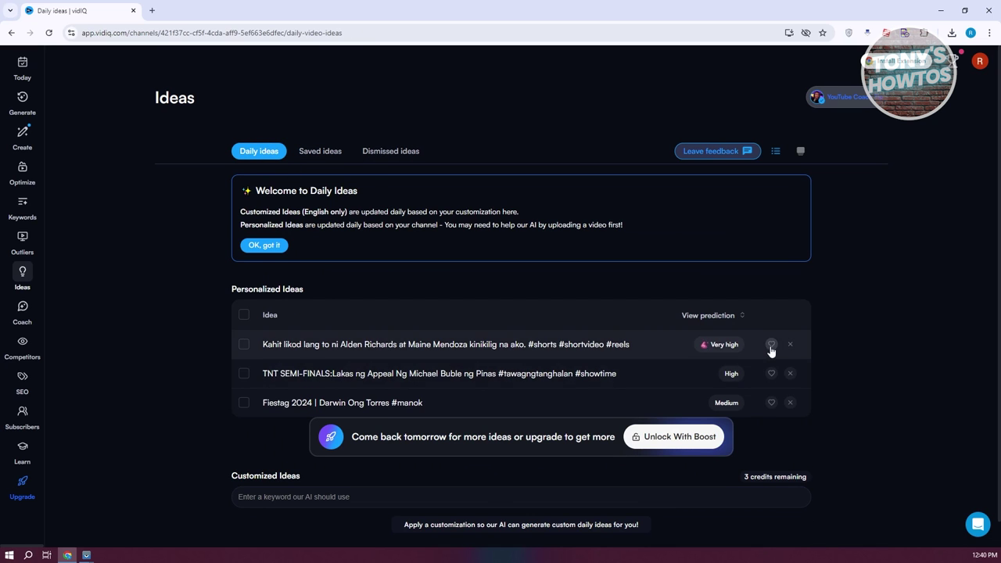
click(771, 347)
click(320, 150)
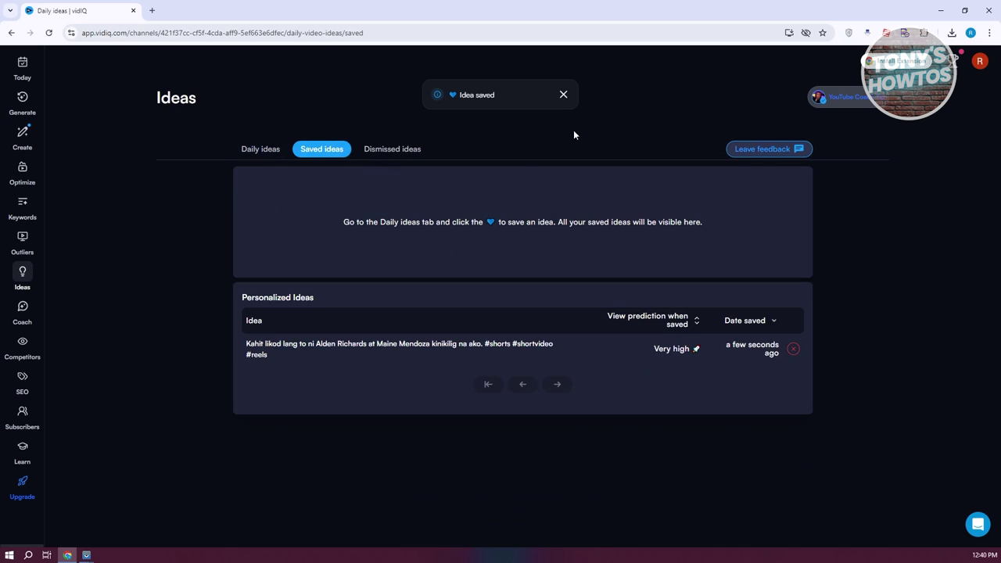
click(564, 95)
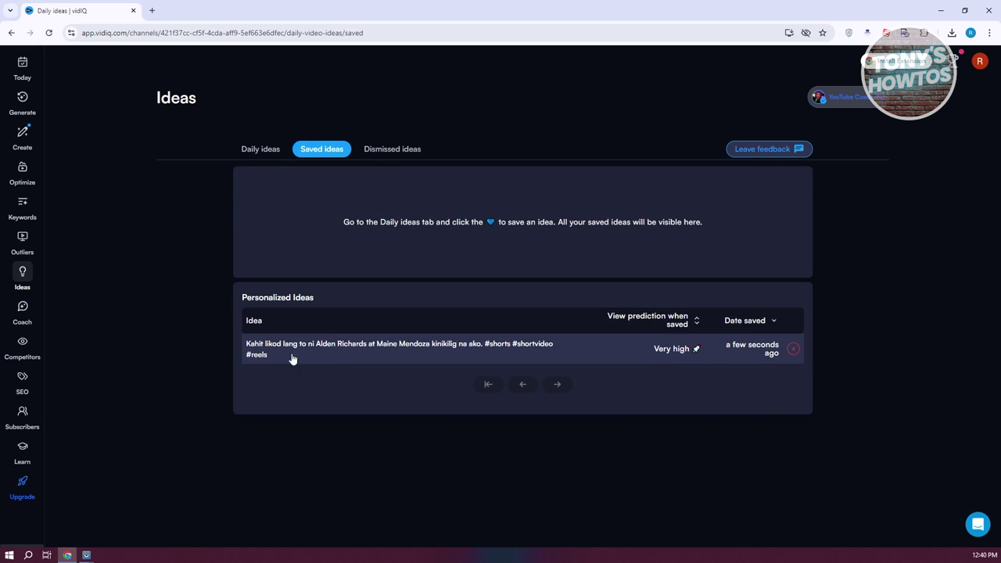
Remove the saved personalized idea, confirm its removal, and check the saved and dismissed idea lists.
click(399, 153)
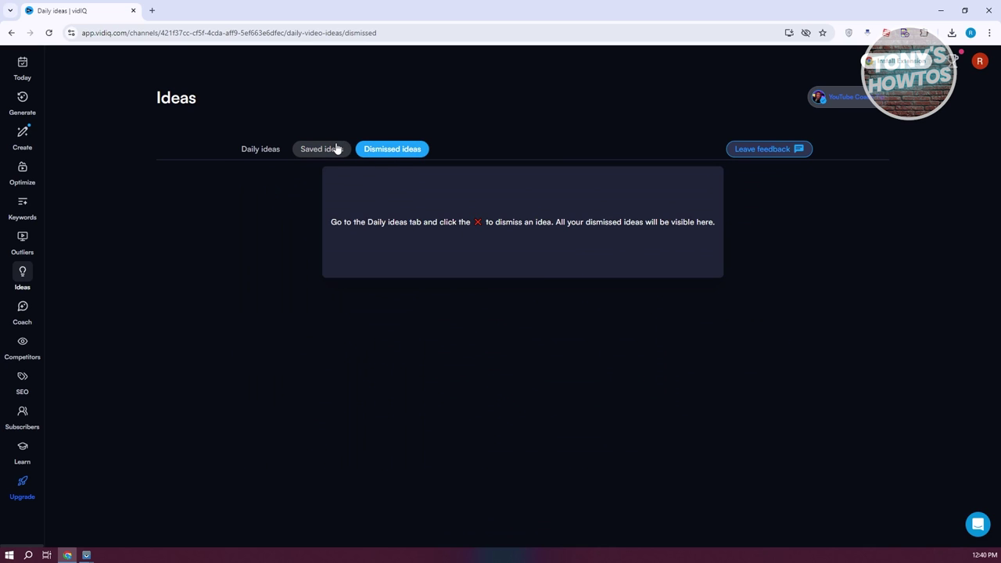
click(336, 148)
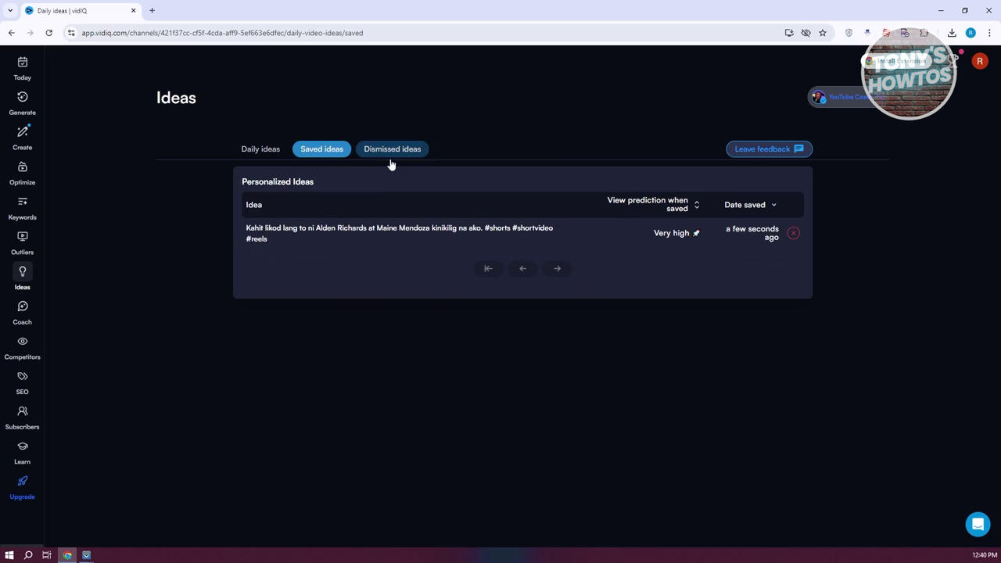
click(793, 233)
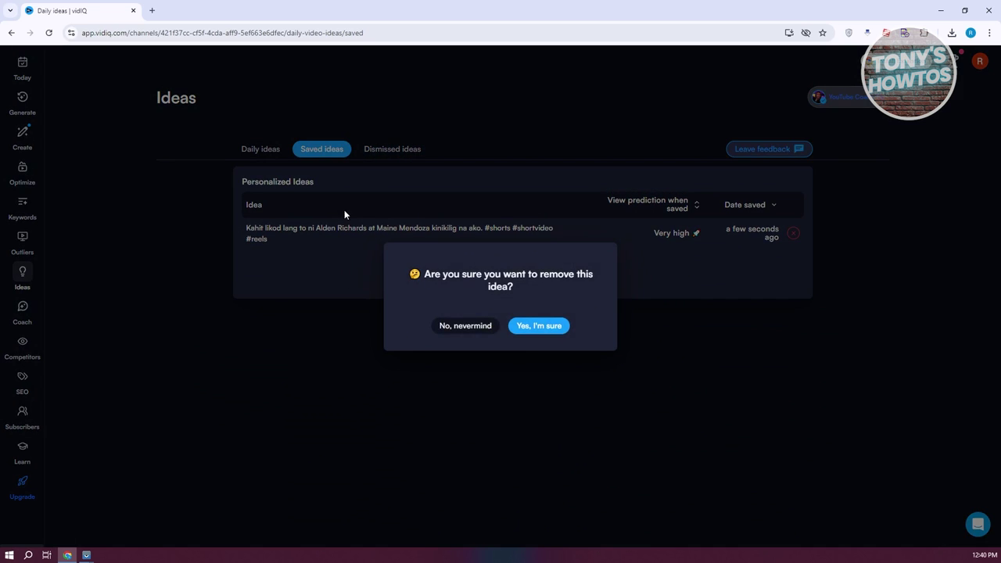
click(557, 330)
click(393, 151)
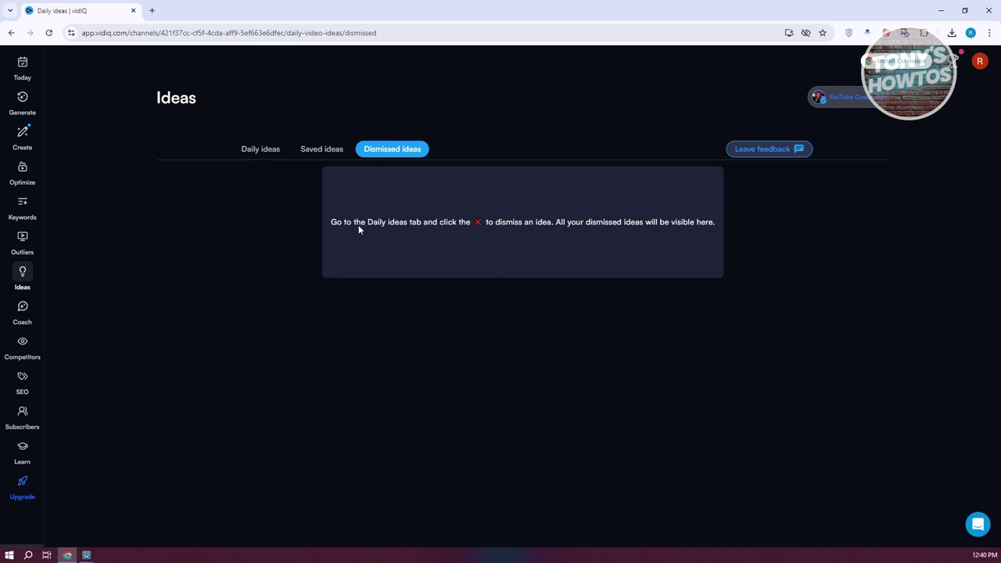
click(330, 149)
click(391, 148)
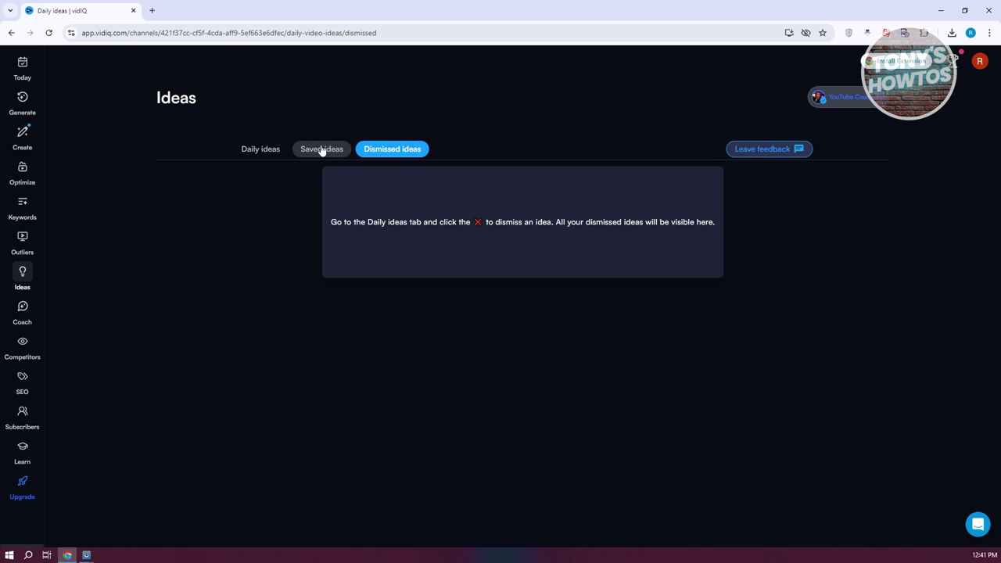
Dismiss the first personalized daily idea, check it among the dismissed ideas, and return to the daily ideas.
click(270, 150)
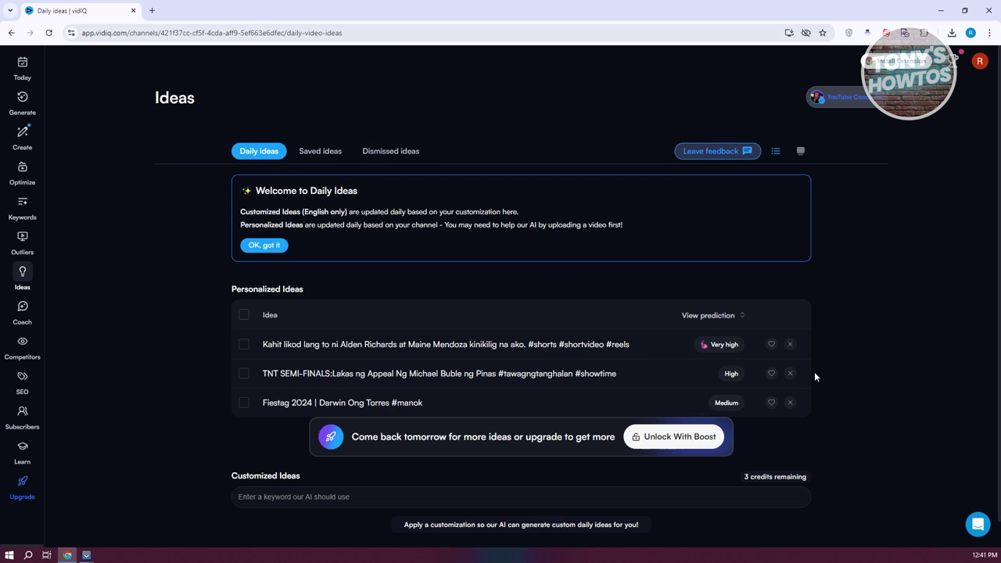
click(790, 344)
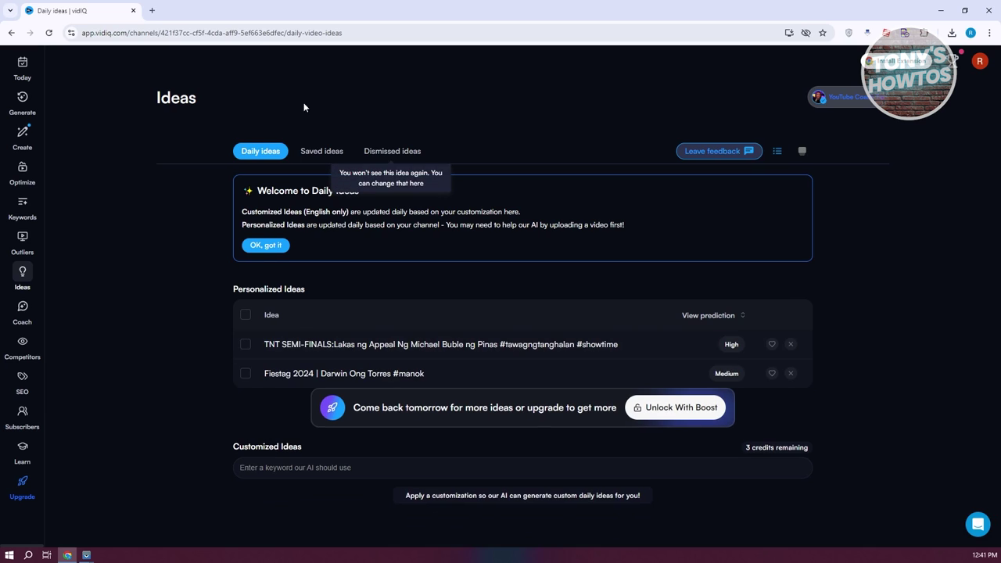
click(392, 151)
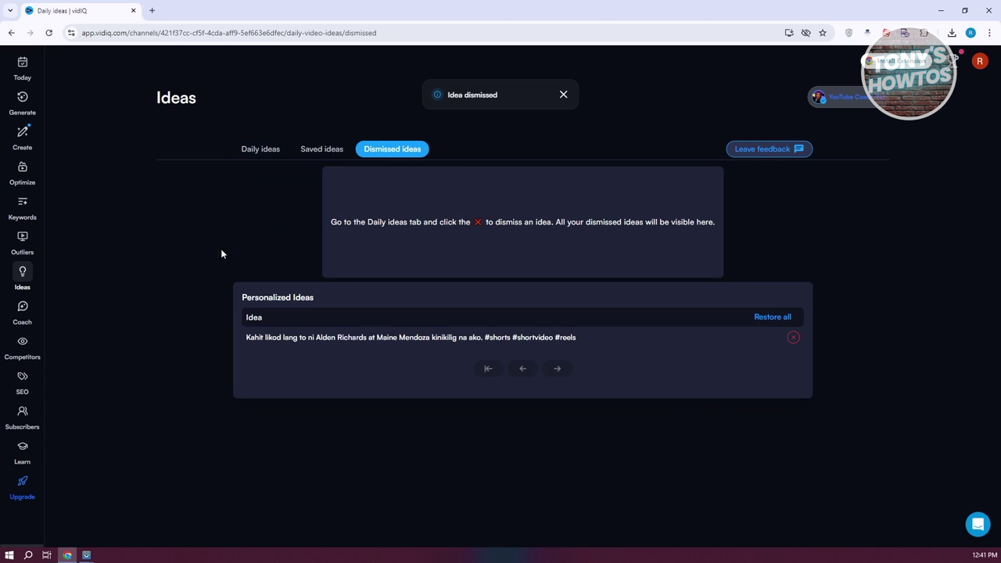
click(265, 155)
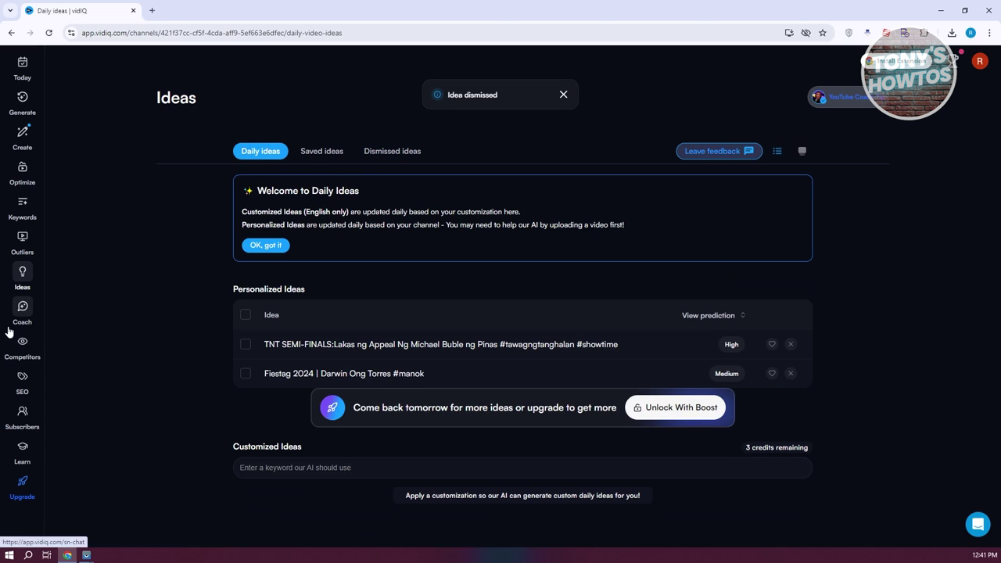
Ask the Coach's basic AI chat "CREATE A SCRIPT FOR ME DISCUSSING THE BENEFITS OF THE APPLE FRUIT" and read through the generated script.
click(17, 317)
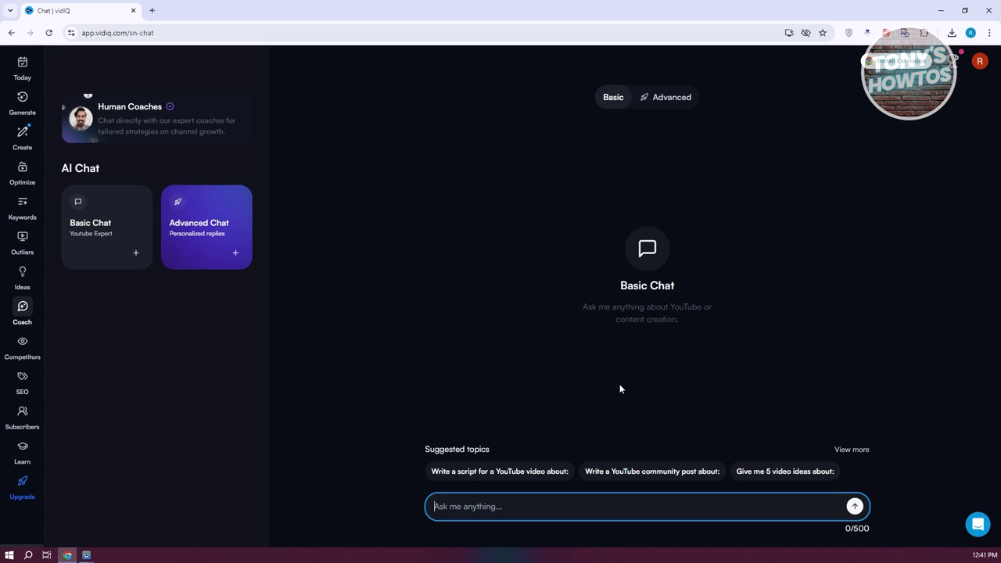
text(CREATE A SCRIPT)
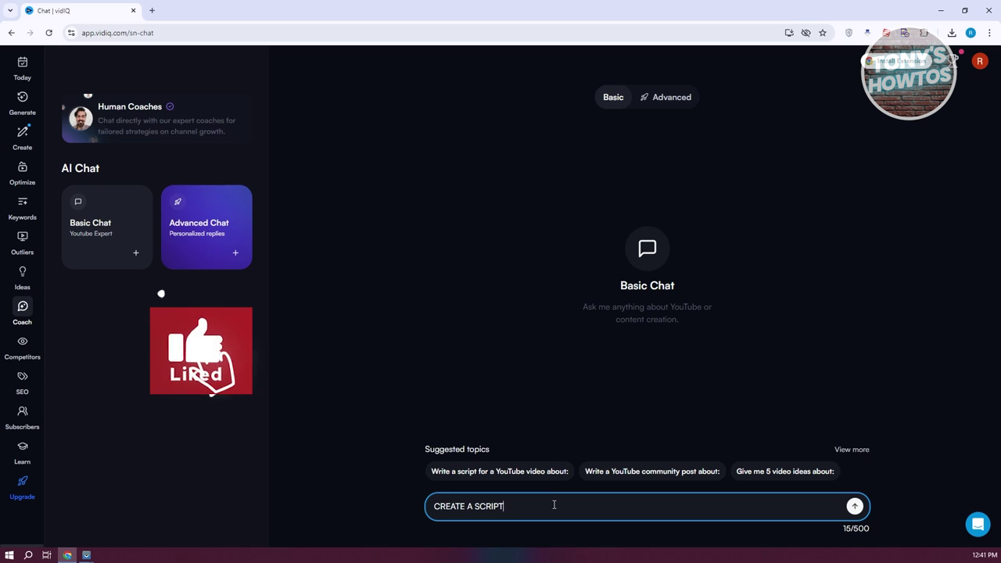
text( FOR ME DISCUSSIN)
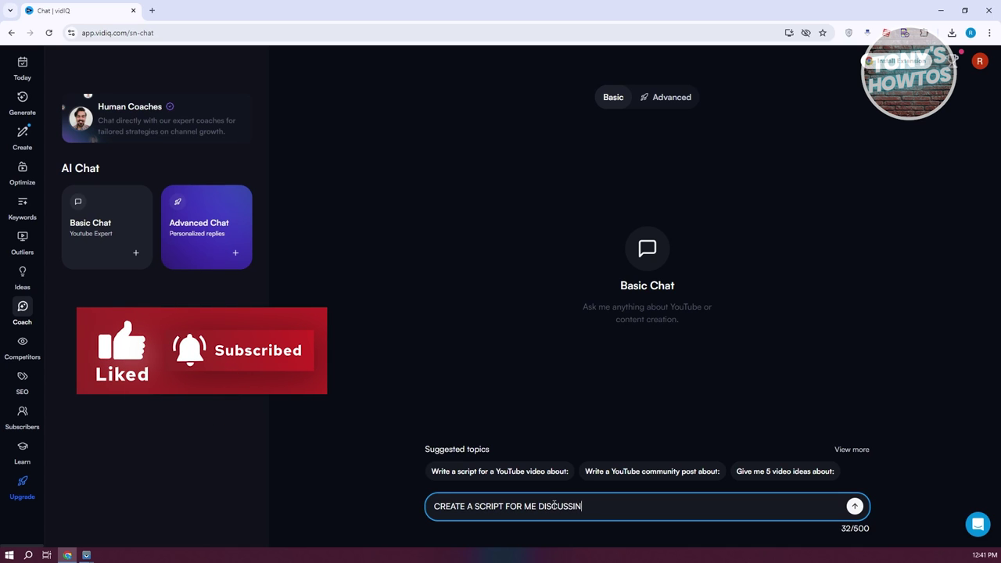
text(G THE BENEFITS O)
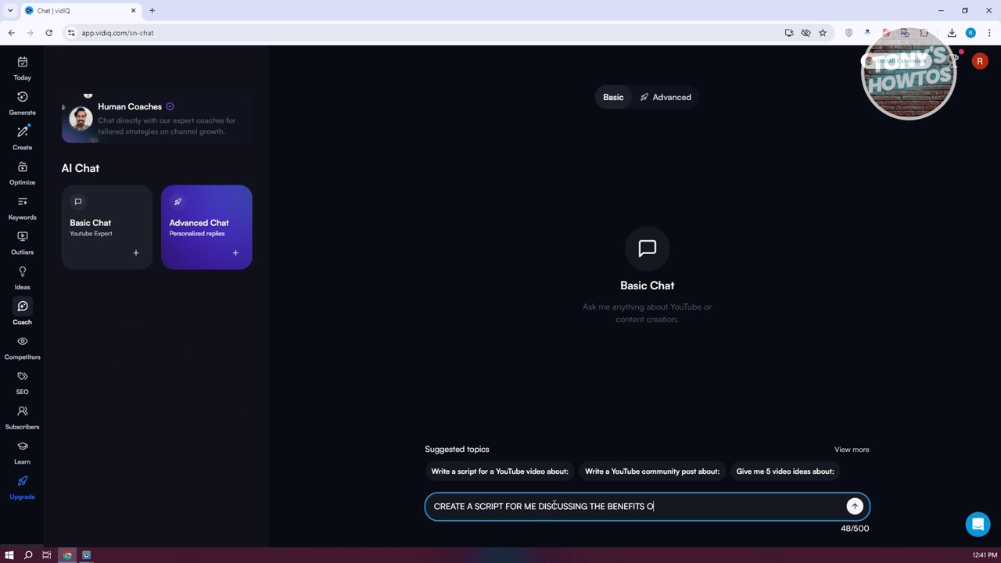
text(F THE APPLE FRUIT)
key(Return)
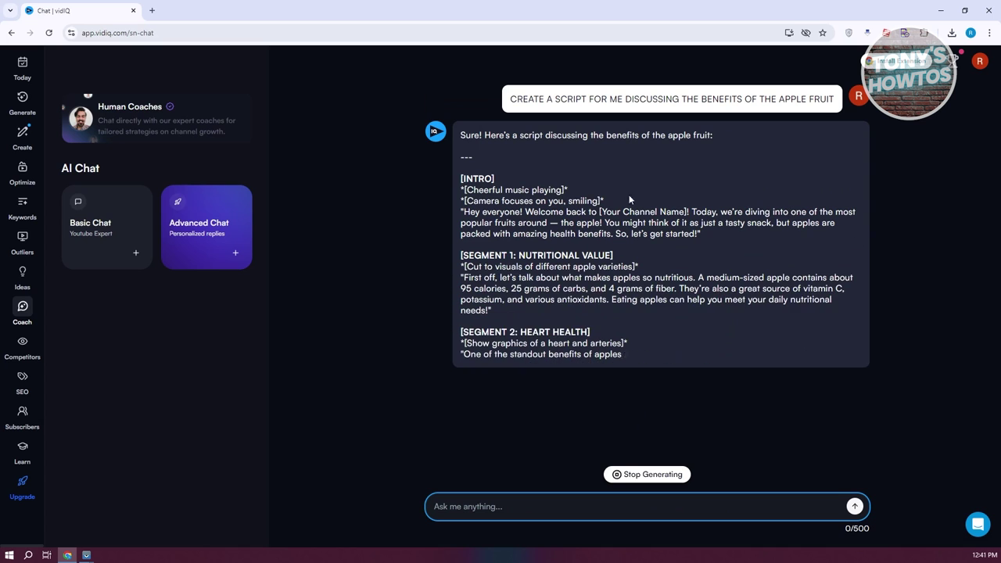
scroll(647, 202, up, 3)
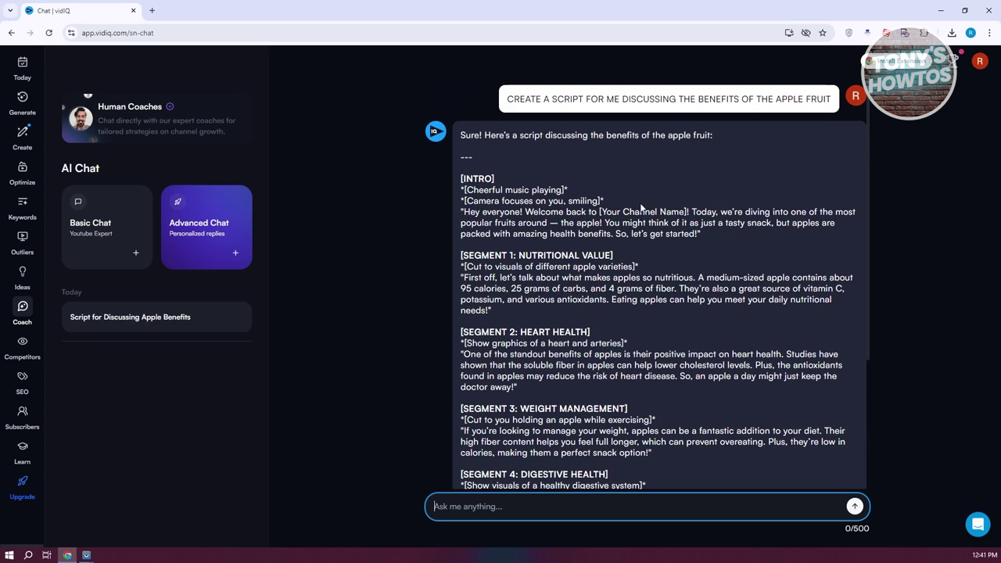
scroll(626, 211, down, 3)
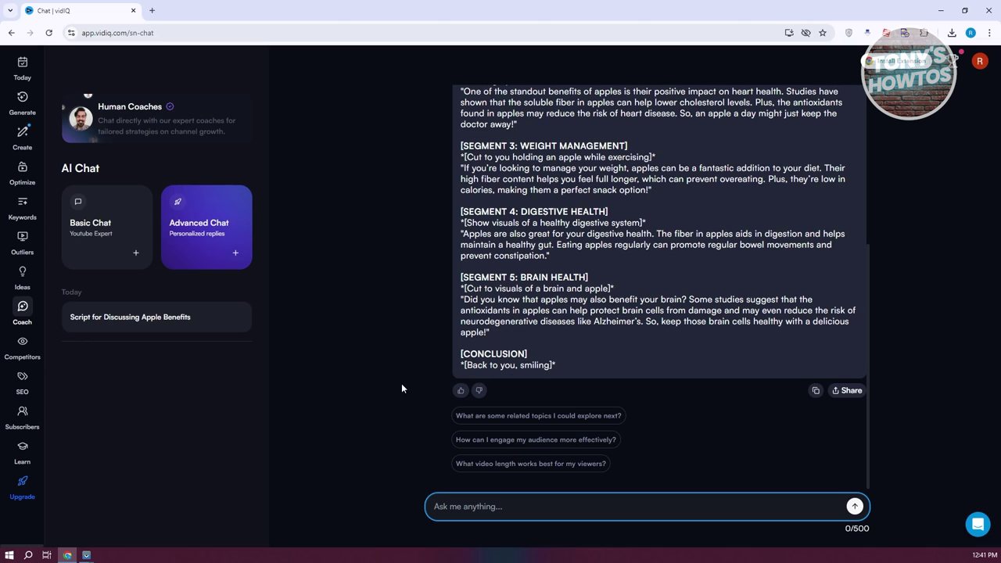
Add the Markiplier channel as a competitor and examine its daily views in the performance comparison chart.
click(22, 344)
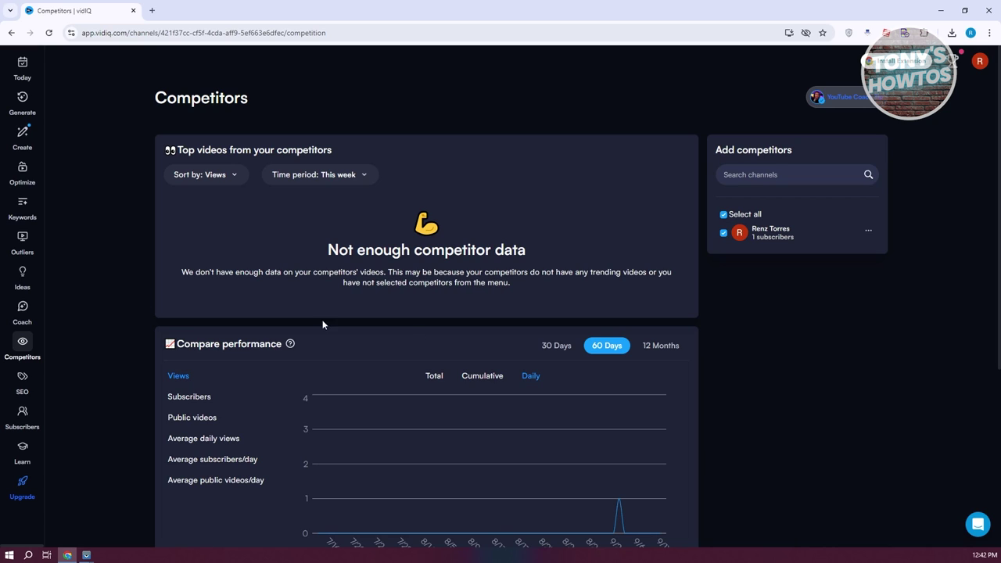
click(744, 174)
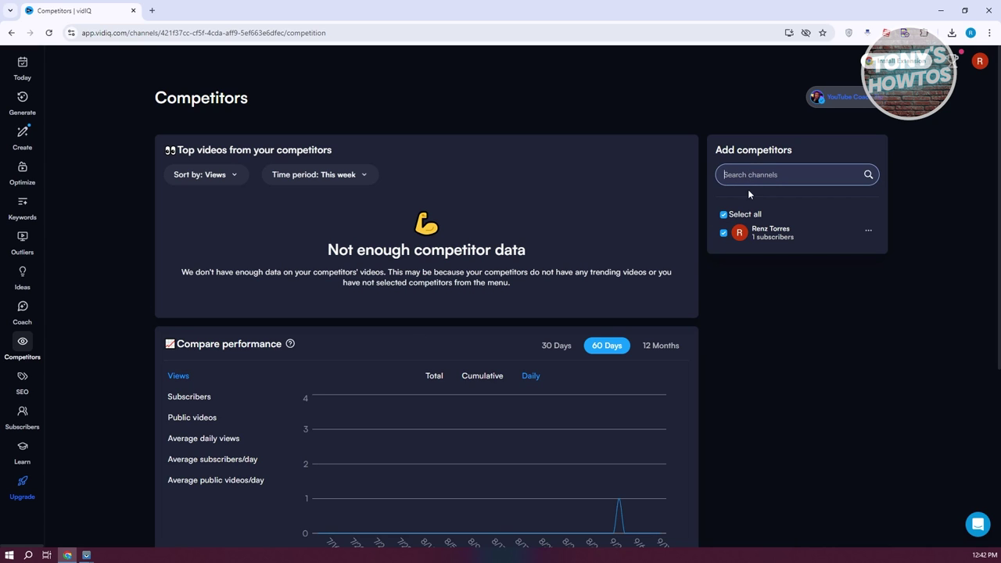
text(MARKIPL)
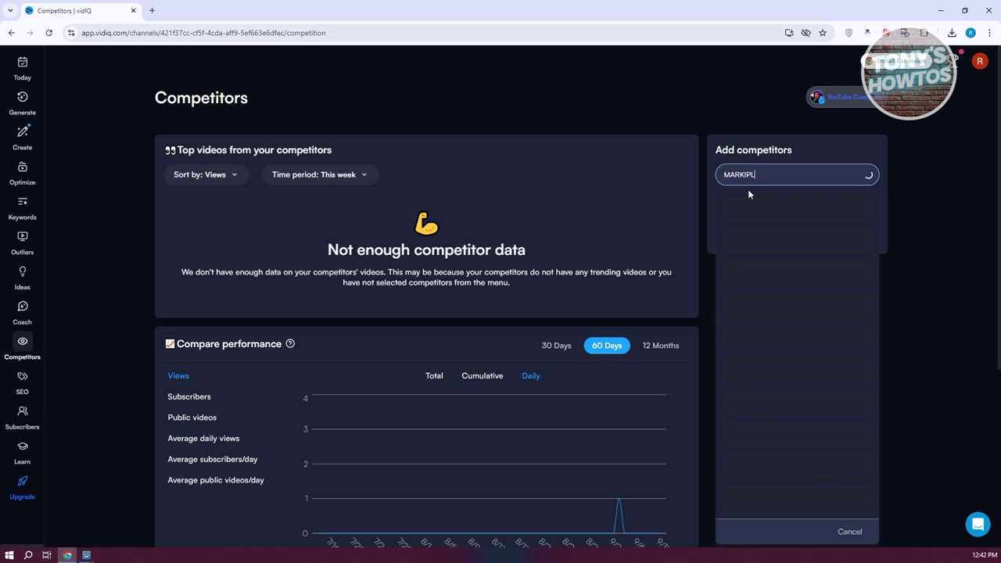
text(I)
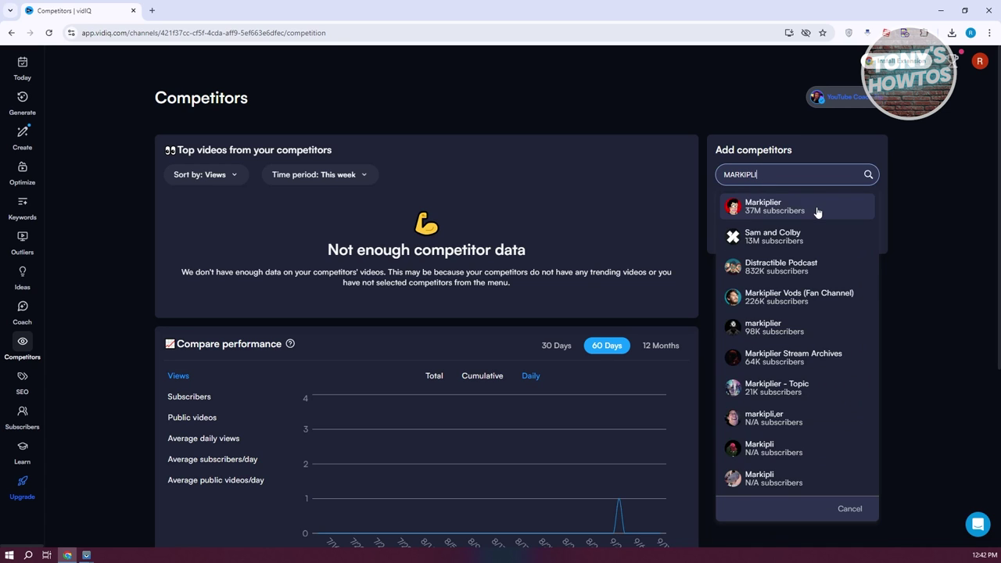
click(818, 211)
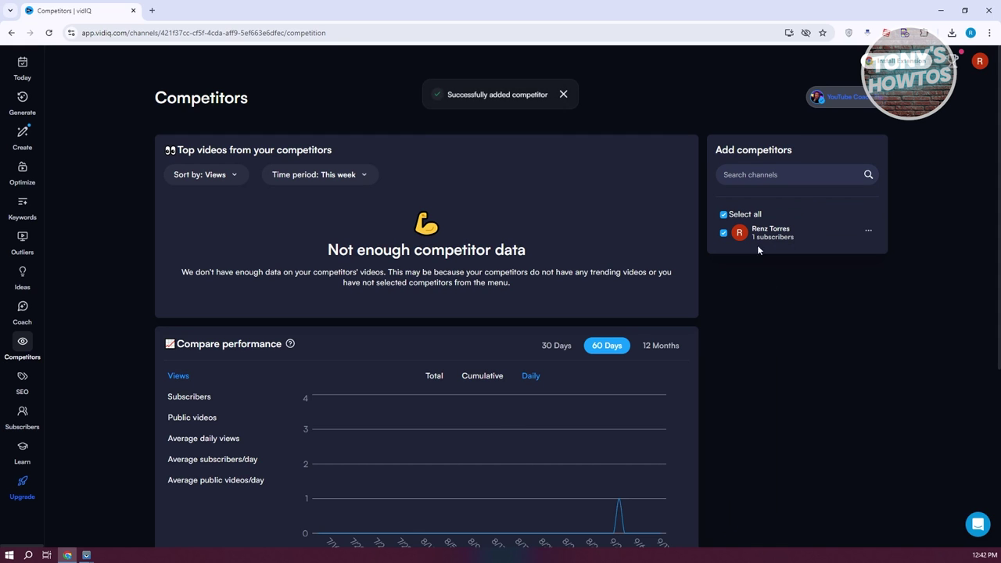
scroll(732, 462, down, 2)
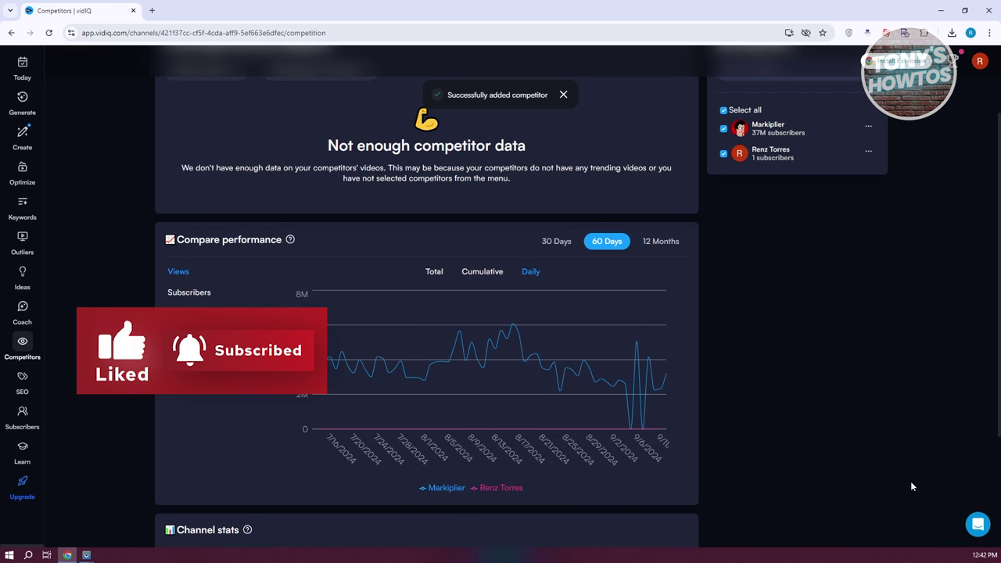
mouse_move(653, 369)
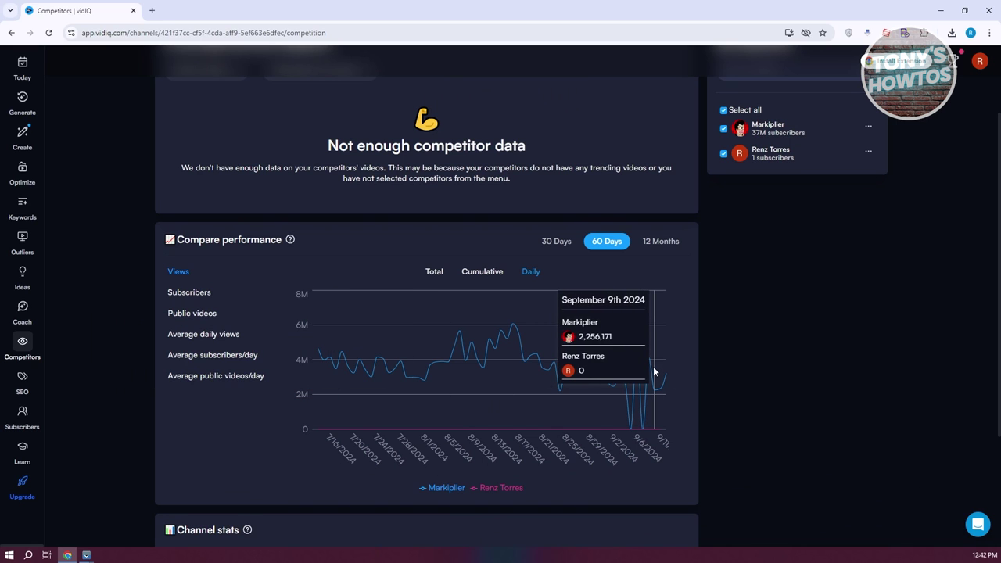
scroll(778, 283, up, 2)
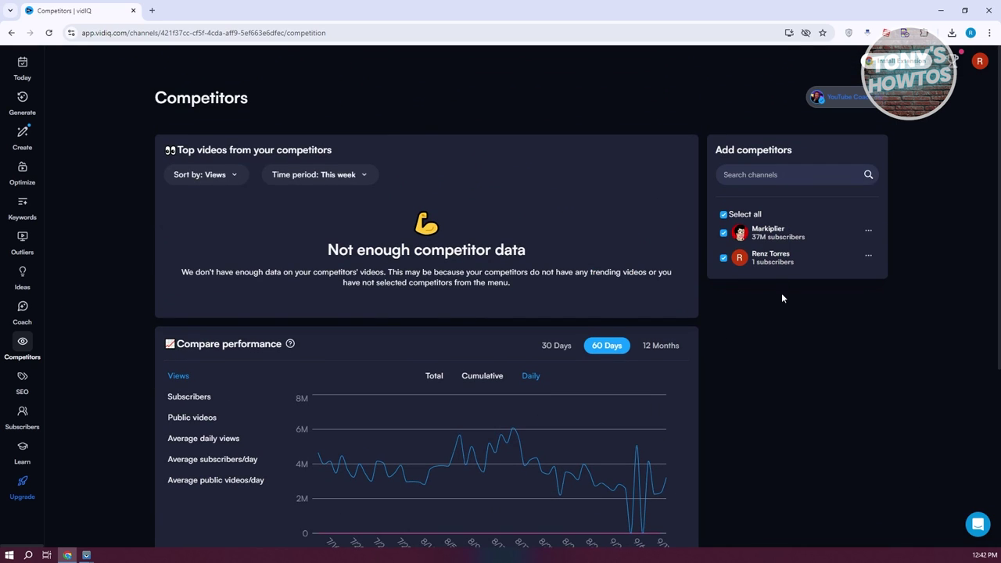
Look over the Bulk SEO page and the Subscribers insights page.
click(22, 377)
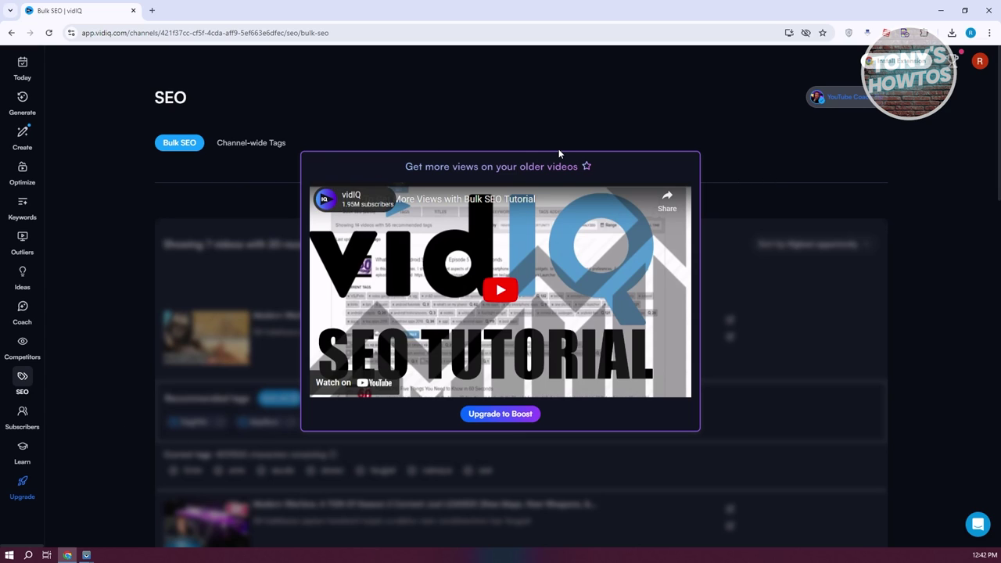
click(29, 427)
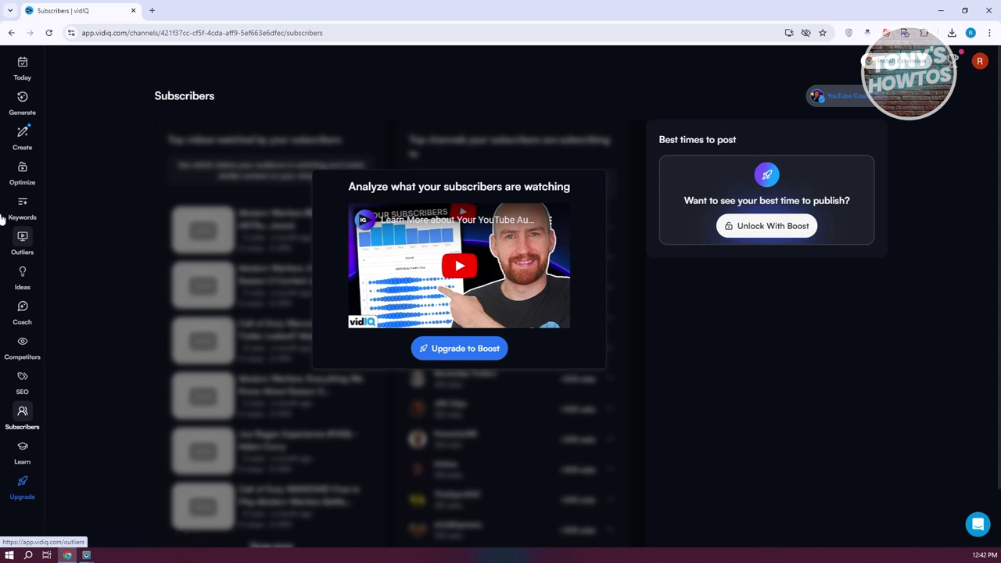
Browse the emerging trends and tailored topic suggestions on the Create page.
click(32, 133)
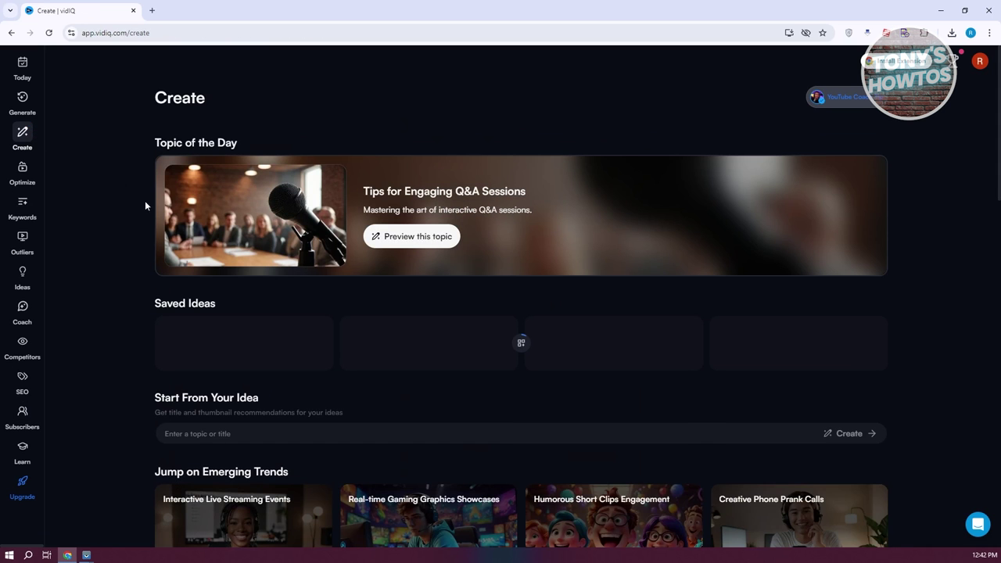
scroll(206, 270, down, 5)
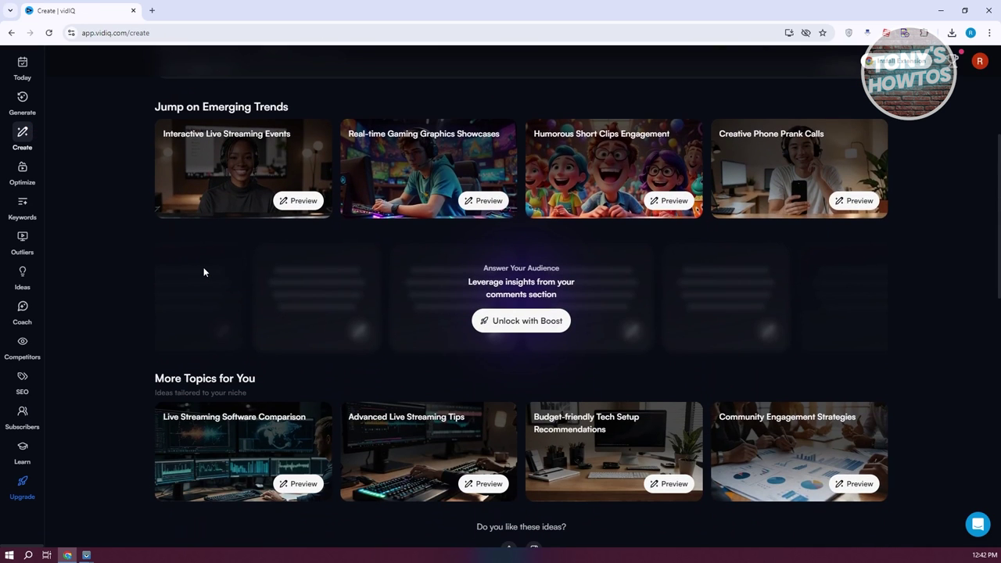
scroll(213, 395, up, 1)
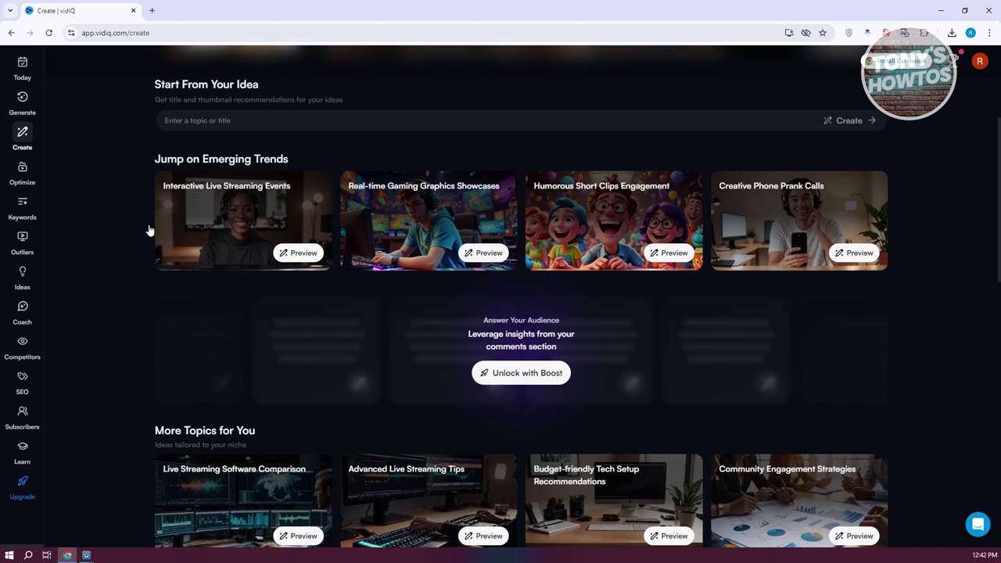
click(23, 104)
click(22, 133)
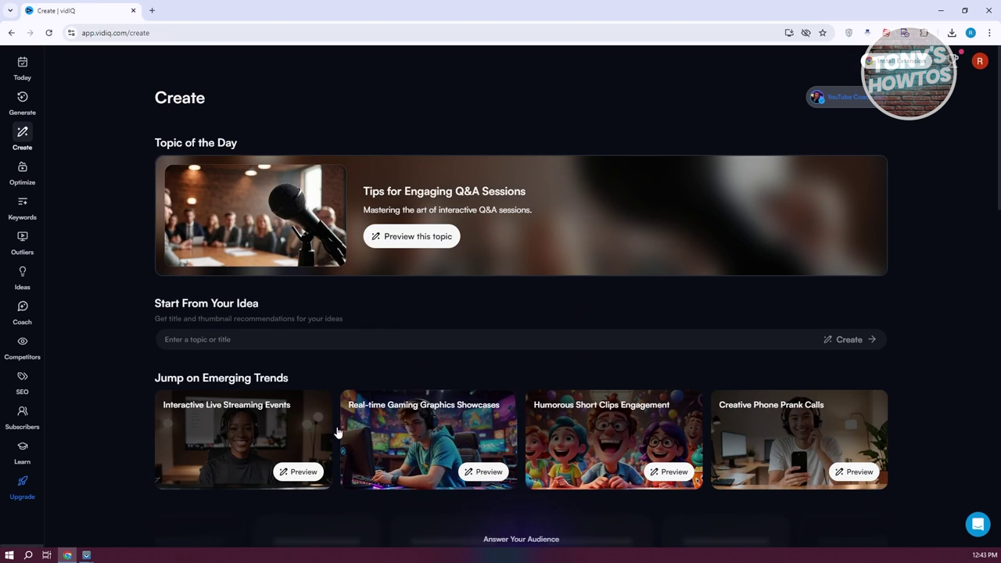
scroll(735, 469, down, 1)
scroll(735, 469, down, 3)
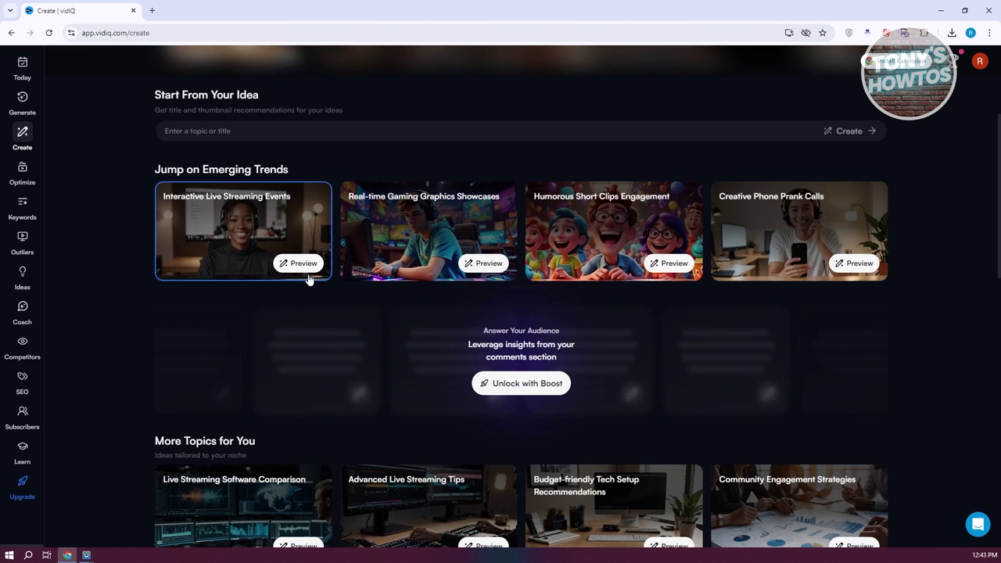
Preview the suggested titles for the Real-time Gaming Graphics Showcases trend and exit without saving.
click(480, 265)
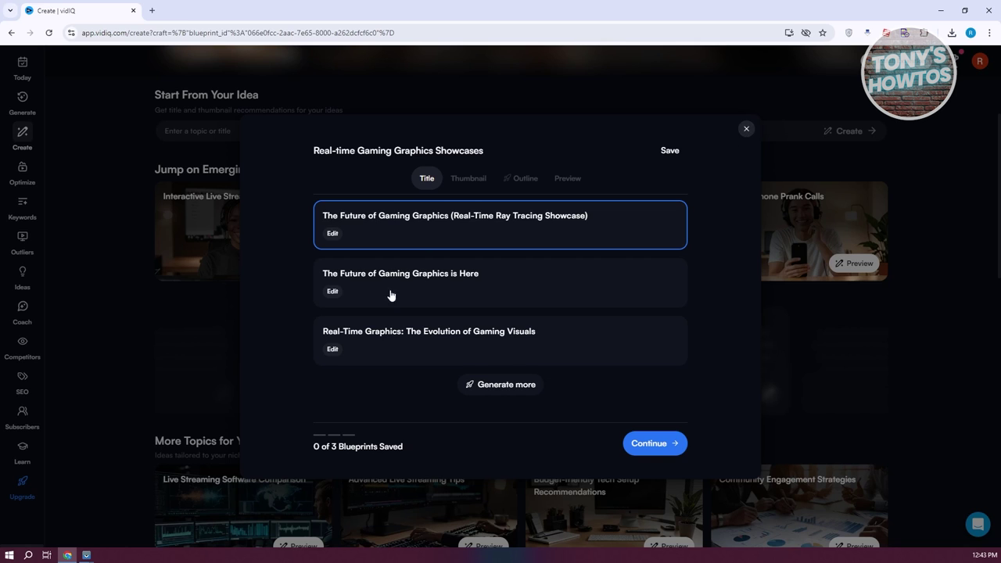
click(747, 129)
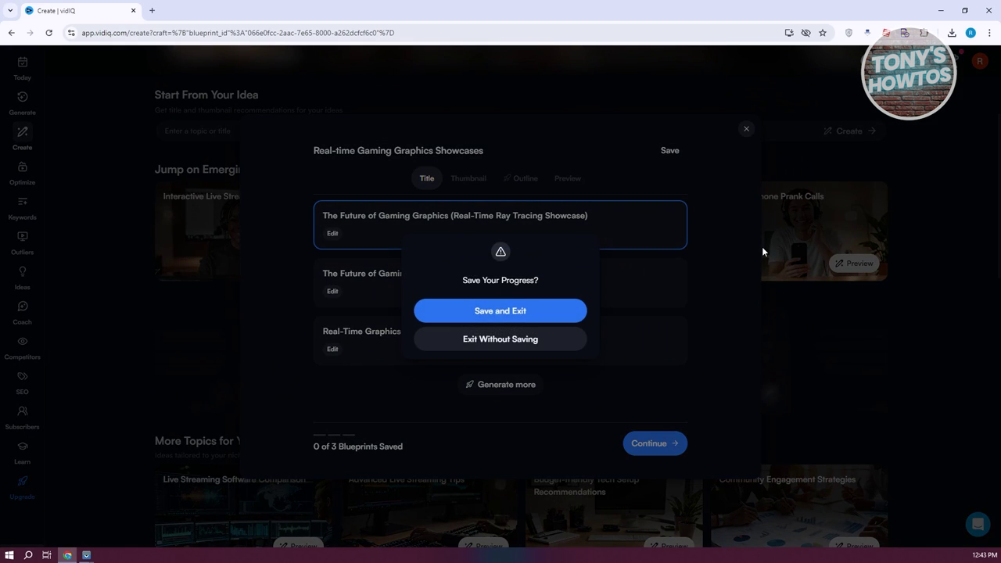
click(530, 348)
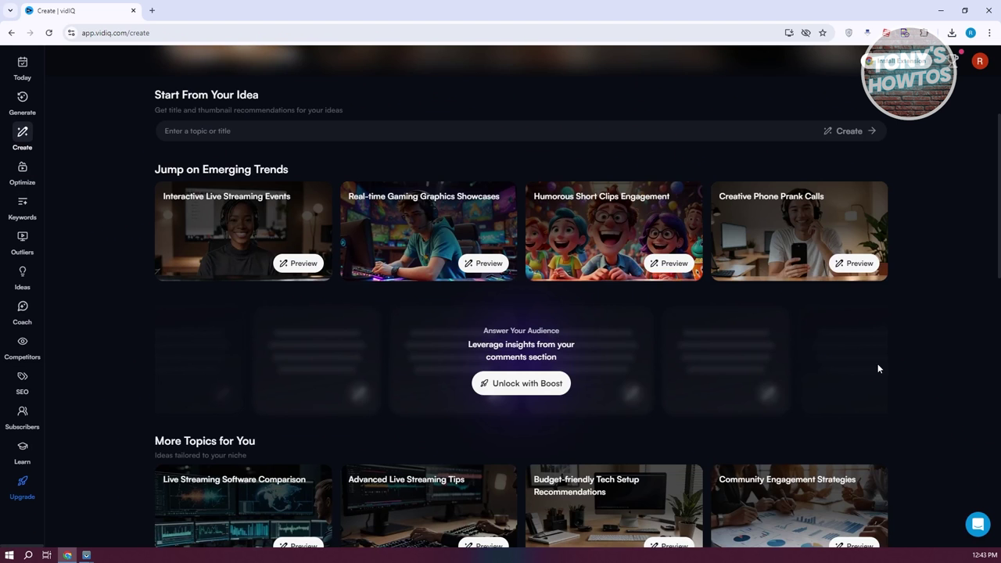
Reopen the Real-time Gaming Graphics Showcases preview, save its first title without rewording it, and continue to the thumbnail stage.
scroll(518, 297, down, 4)
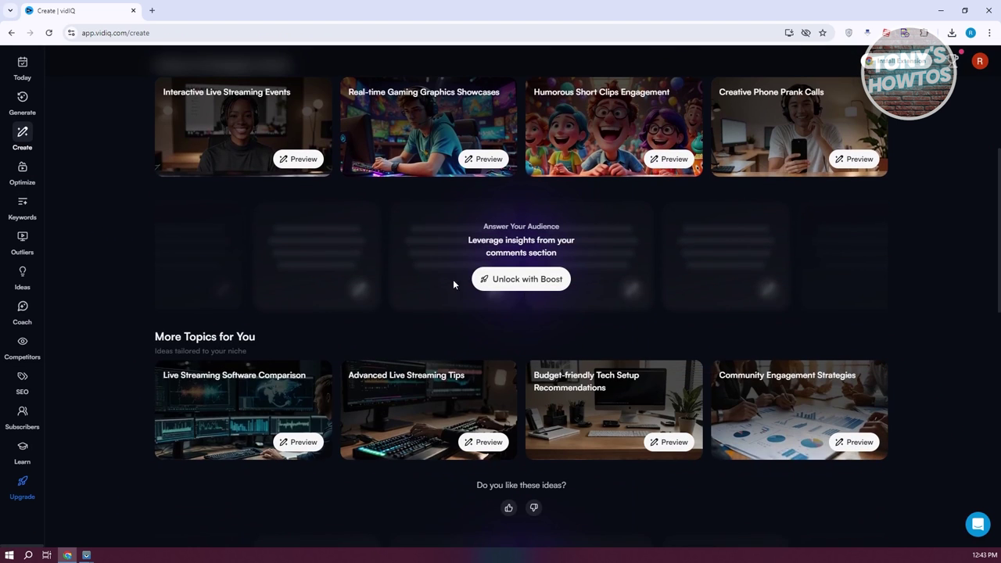
scroll(377, 408, up, 3)
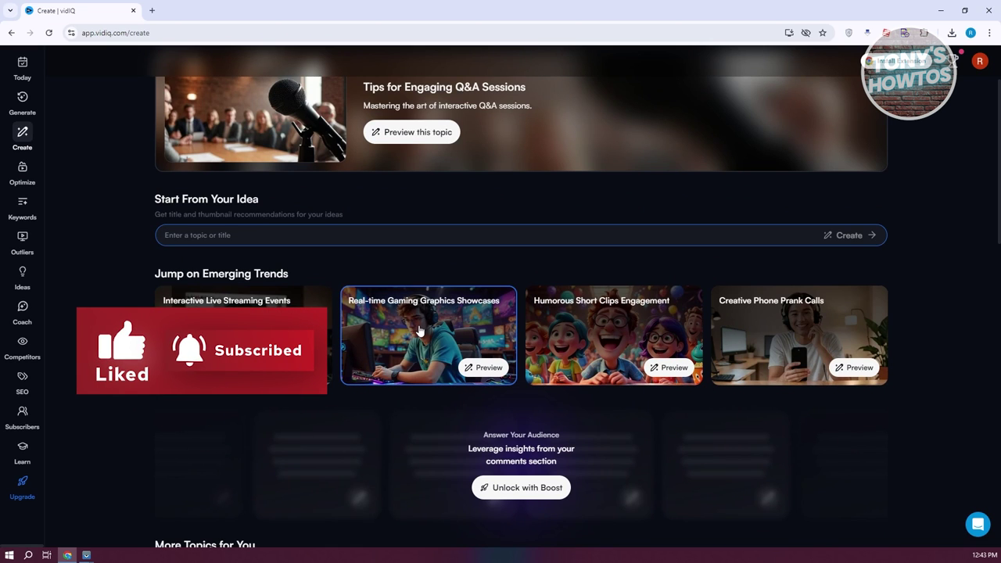
click(467, 374)
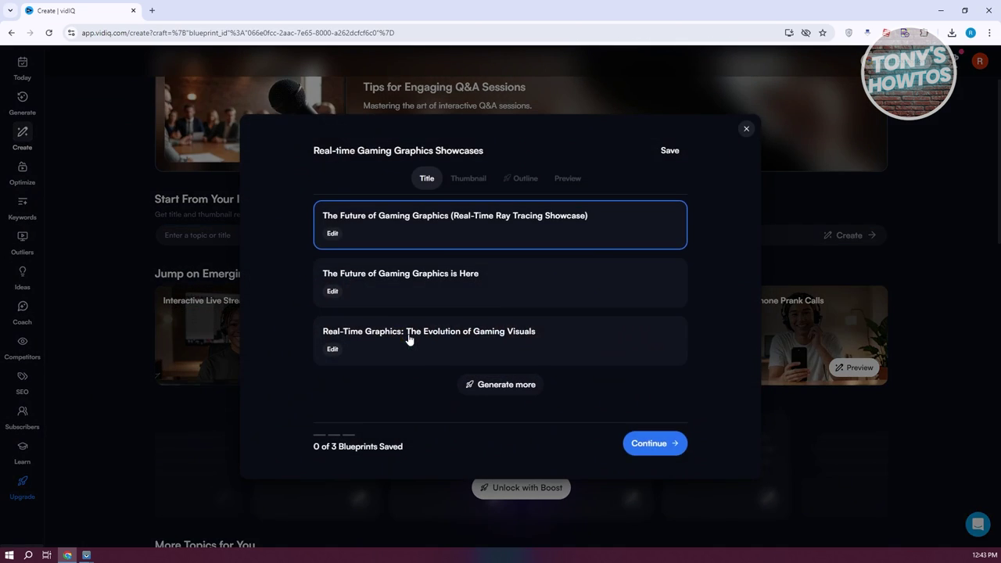
click(333, 233)
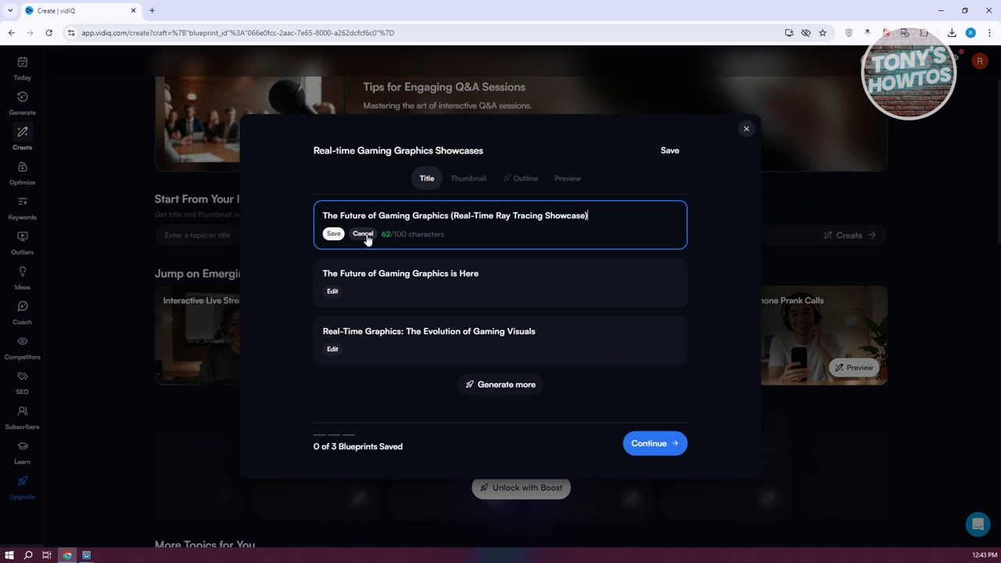
click(334, 236)
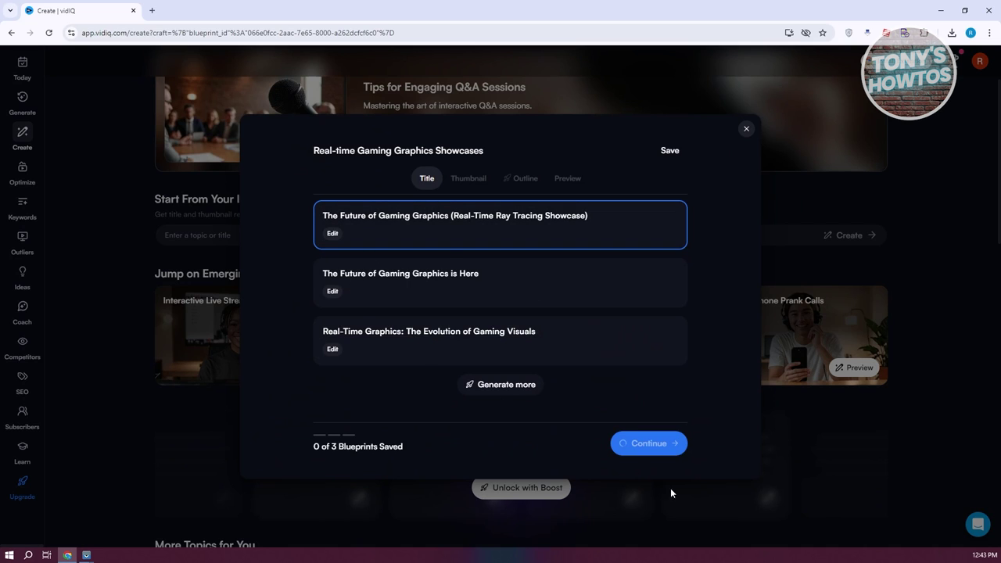
click(663, 448)
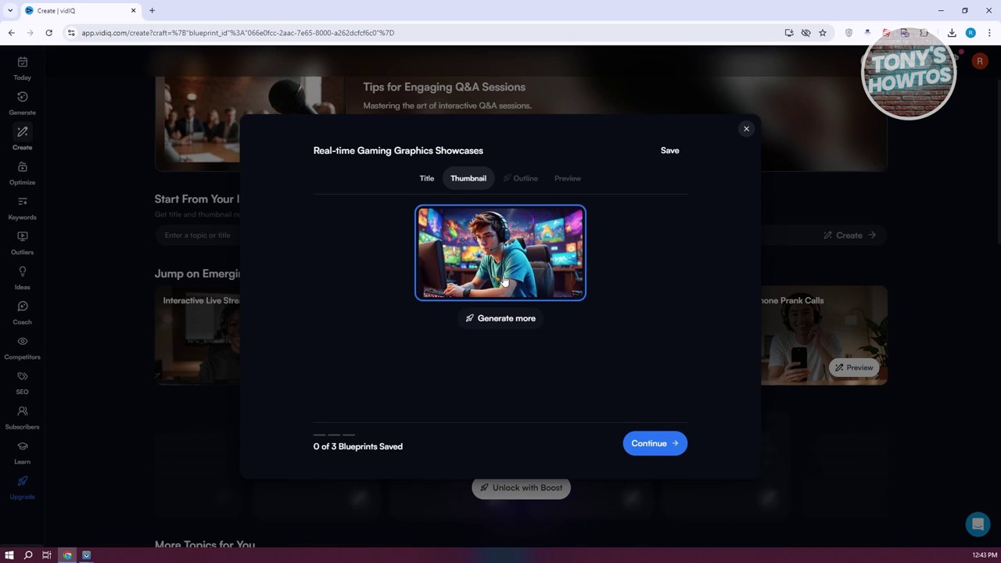
Try to generate more thumbnails for the gaming graphics blueprint, dismiss the plan offer, and exit the blueprint without saving.
click(517, 321)
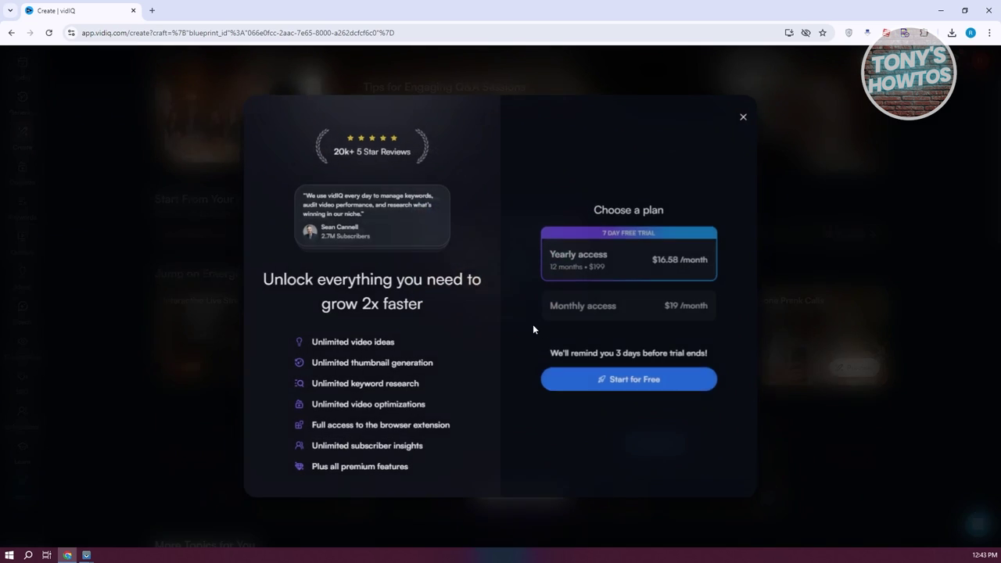
click(746, 116)
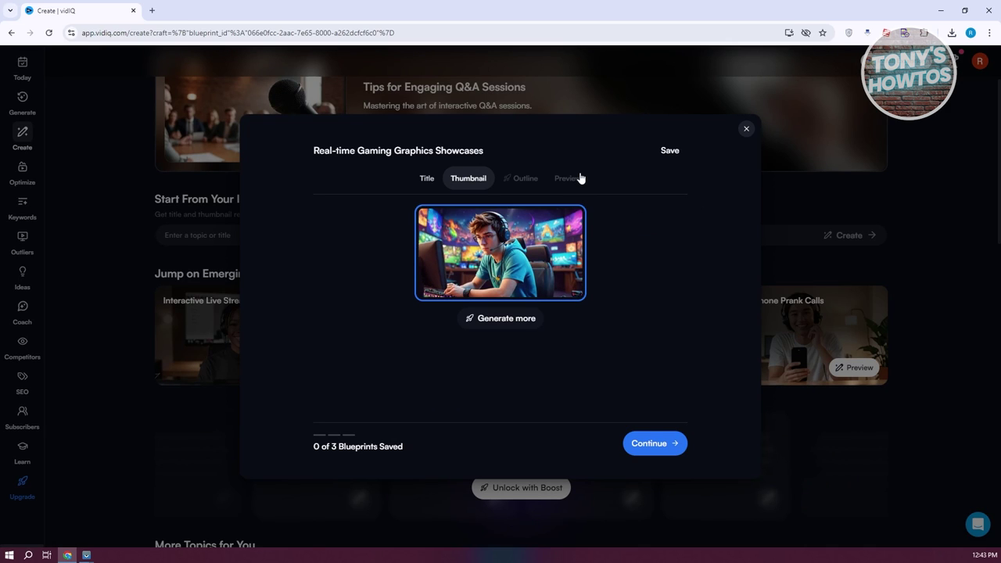
click(746, 128)
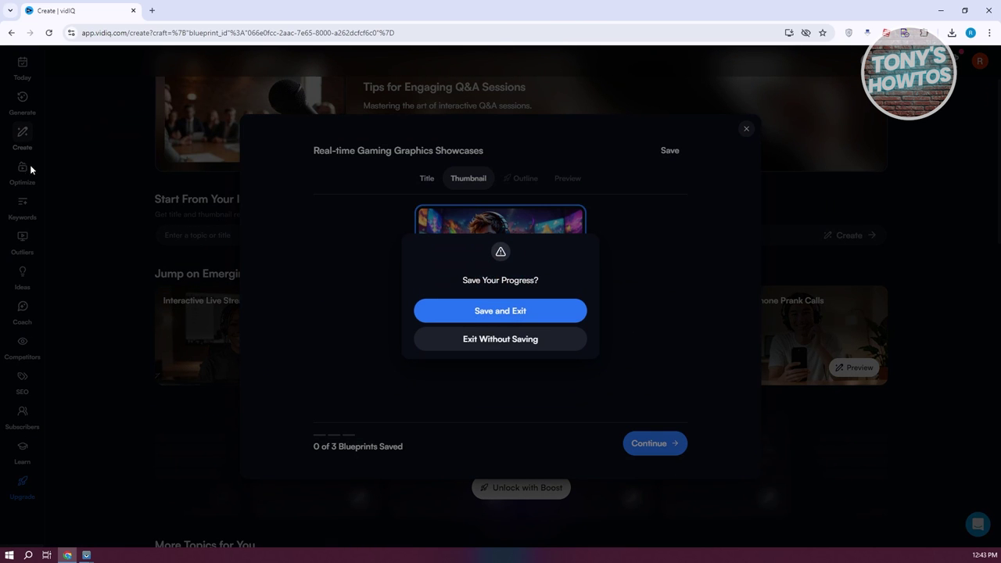
click(505, 338)
scroll(60, 228, up, 3)
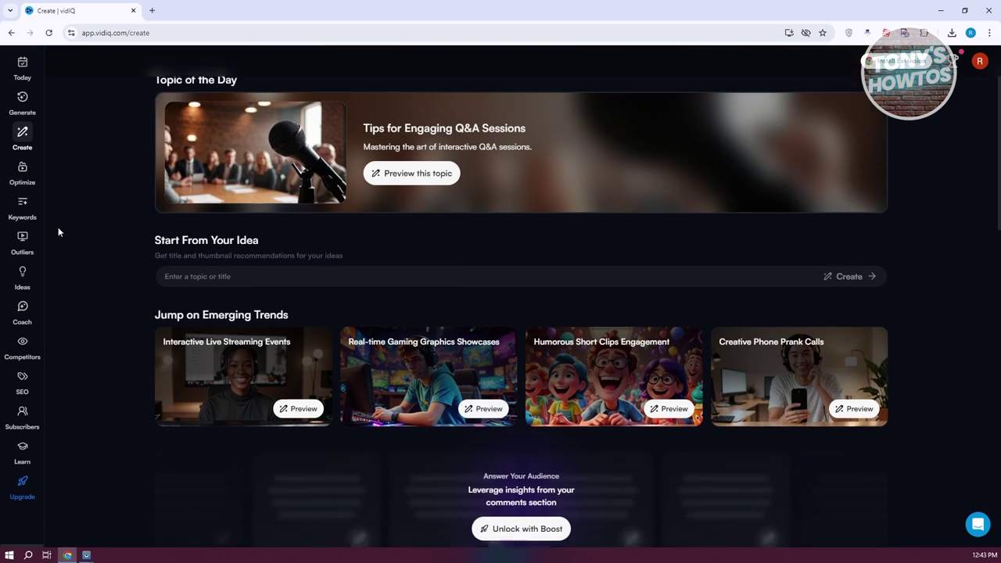